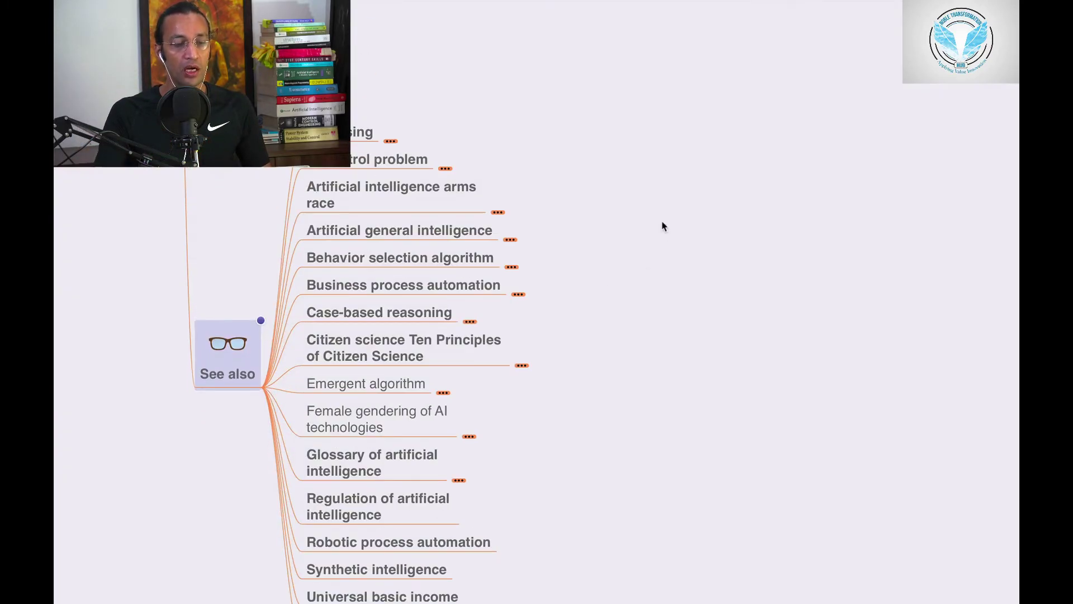
{"action": "scroll", "coordinate": [662, 226], "scroll_direction": "down", "scroll_amount": 1}
{"action": "scroll", "coordinate": [664, 223], "scroll_direction": "down", "scroll_amount": 1}
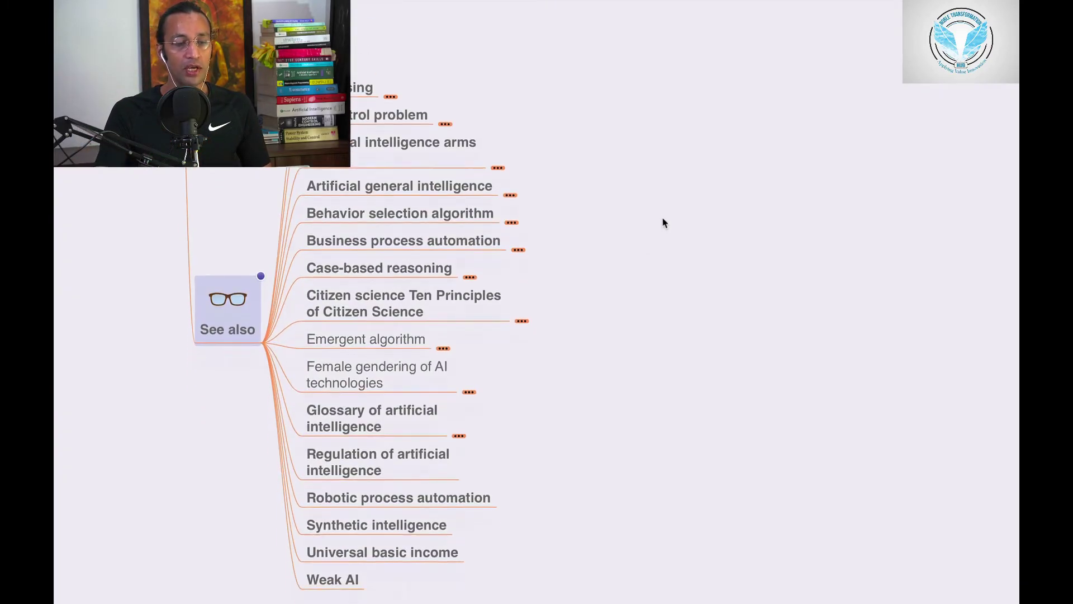
- Expand the first See also topic and the AI control problem topic to show its two notes
{"action": "left_click", "coordinate": [391, 96]}
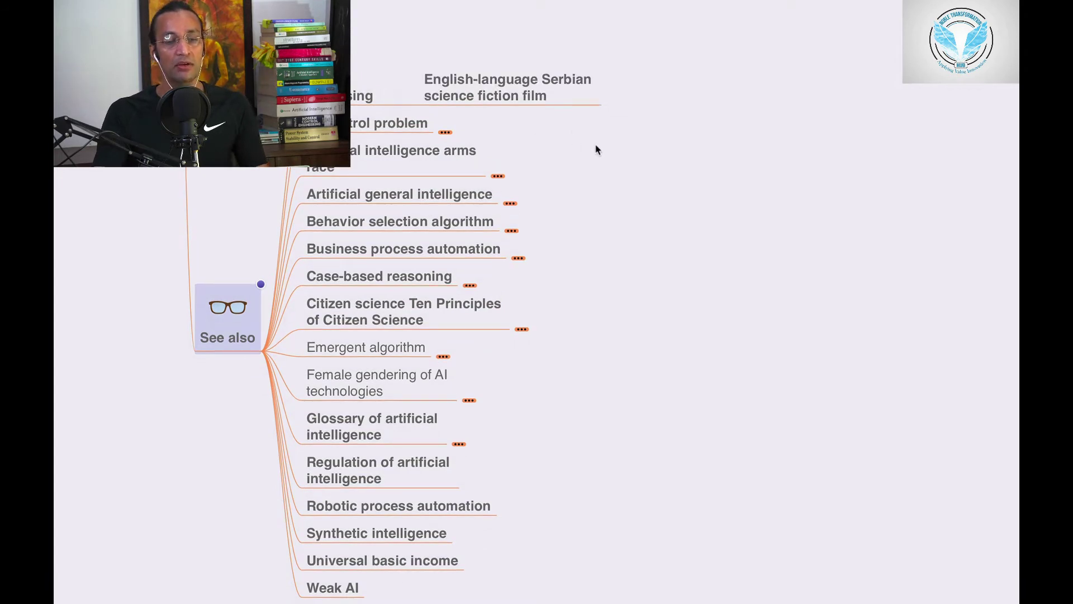
{"action": "left_click", "coordinate": [448, 131]}
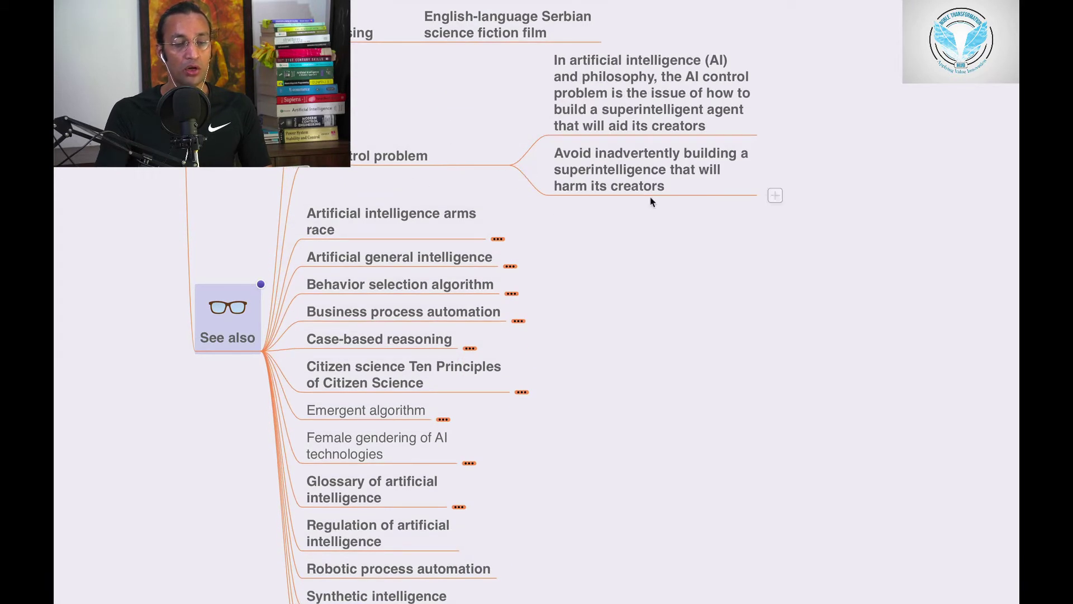
{"action": "mouse_move", "coordinate": [651, 170]}
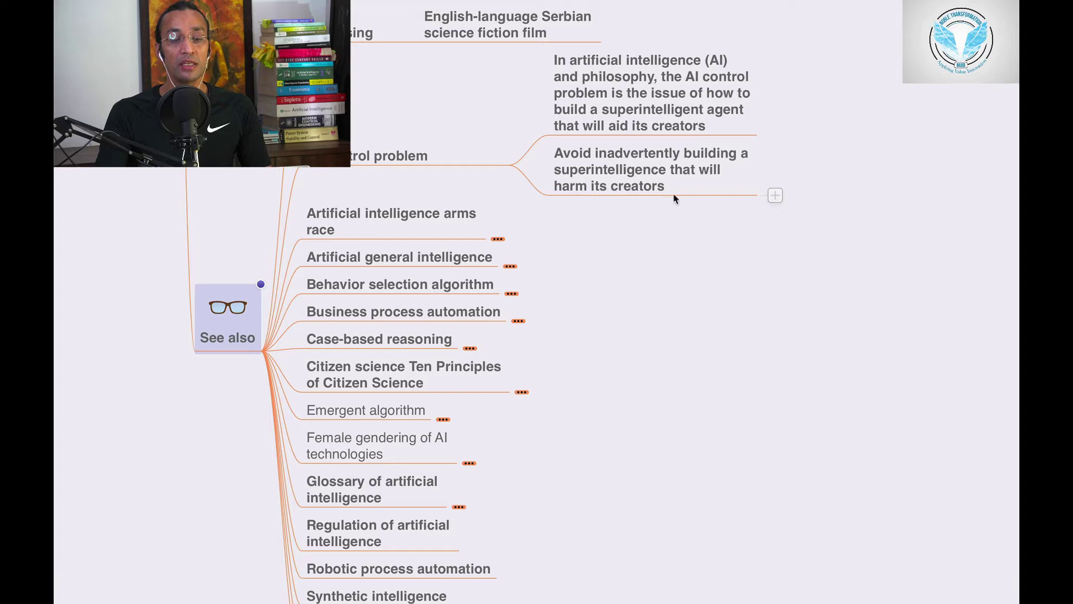
{"action": "scroll", "coordinate": [663, 199], "scroll_direction": "down", "scroll_amount": 1}
- Fold the control problem topic, then expand and select the Artificial intelligence arms race topic
{"action": "left_click", "coordinate": [401, 139]}
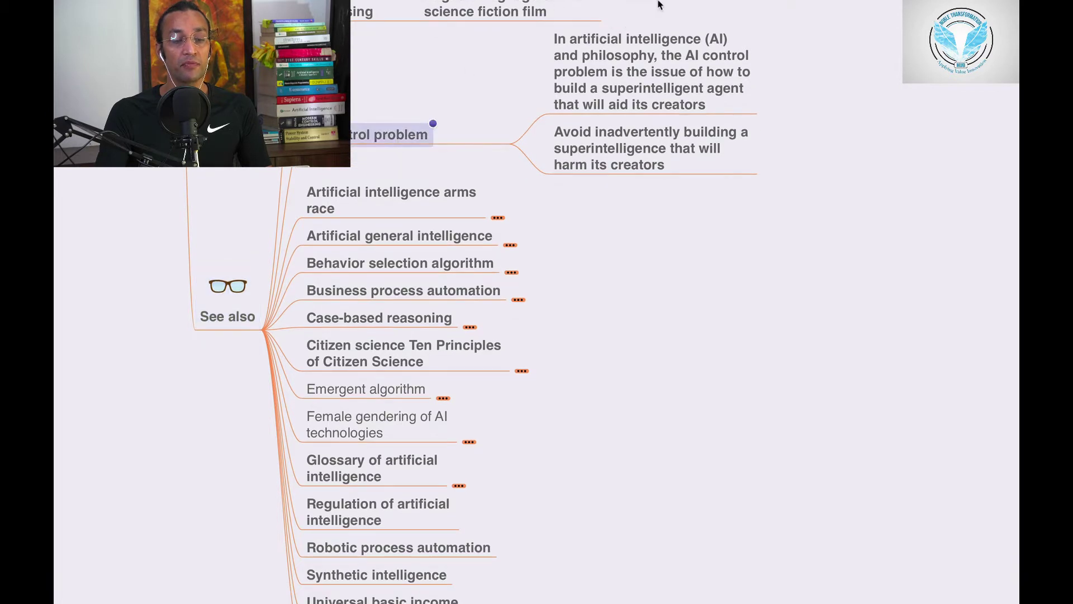
{"action": "scroll", "coordinate": [590, 83], "scroll_direction": "down", "scroll_amount": 3}
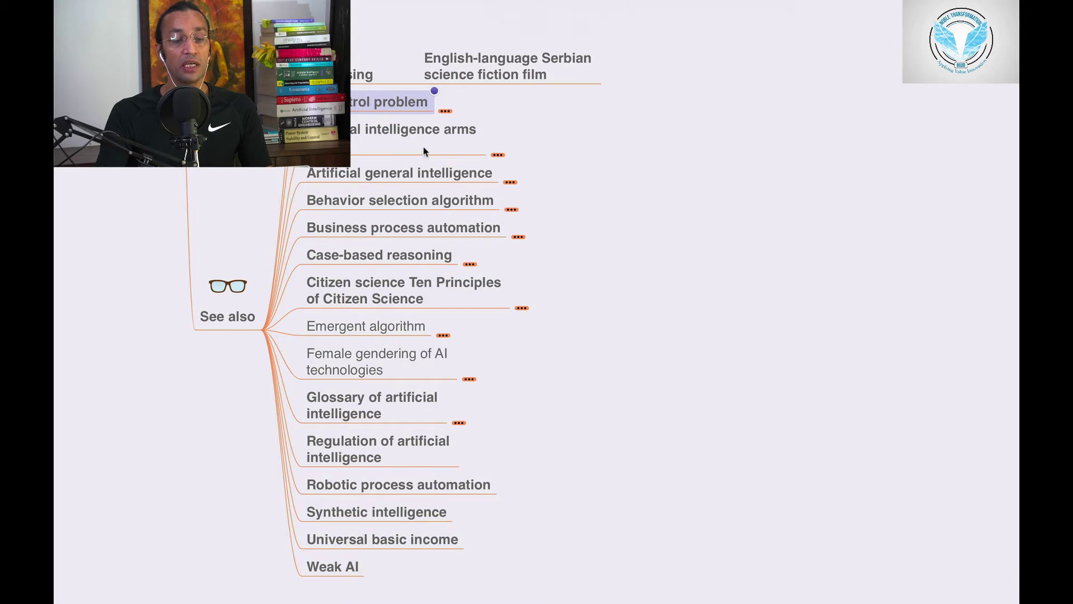
{"action": "left_click", "coordinate": [497, 155]}
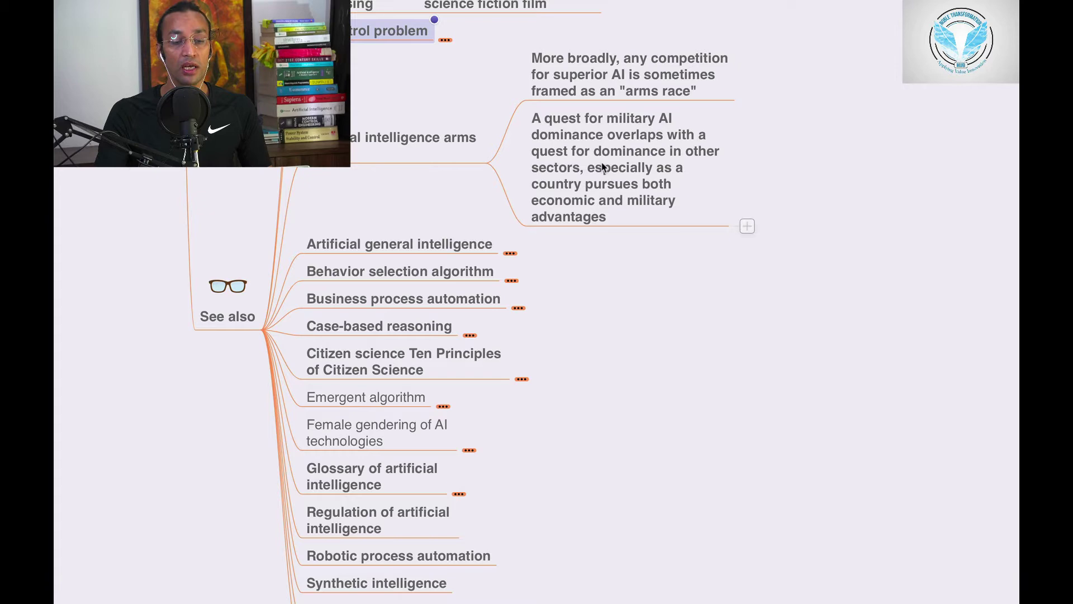
{"action": "left_click", "coordinate": [470, 139]}
- Fold the arms race notes, then expand and re-collapse Artificial general intelligence's three notes
{"action": "left_click", "coordinate": [608, 43]}
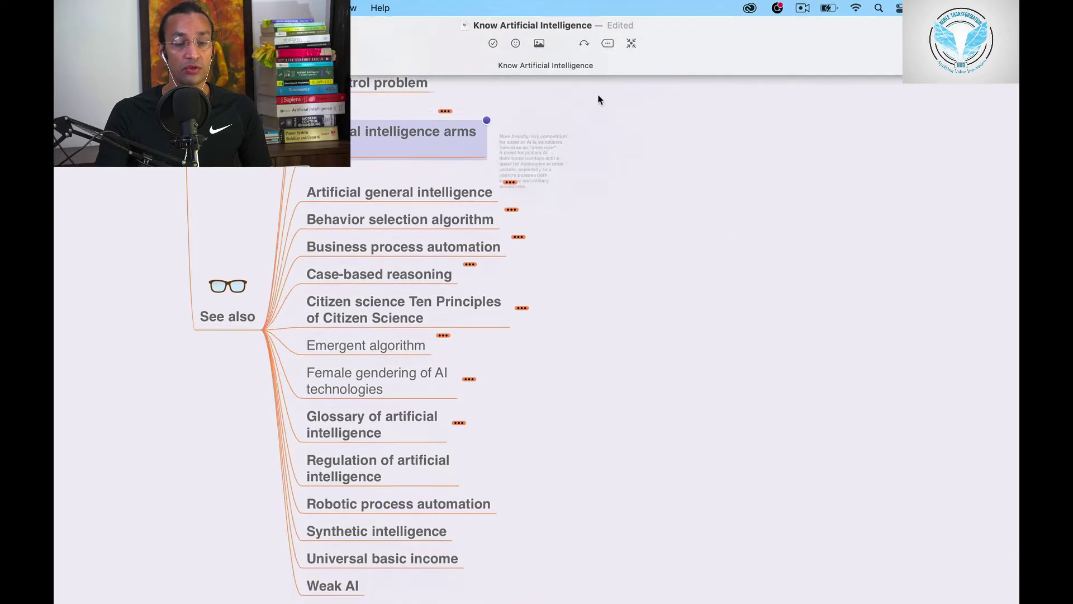
{"action": "left_click", "coordinate": [511, 160]}
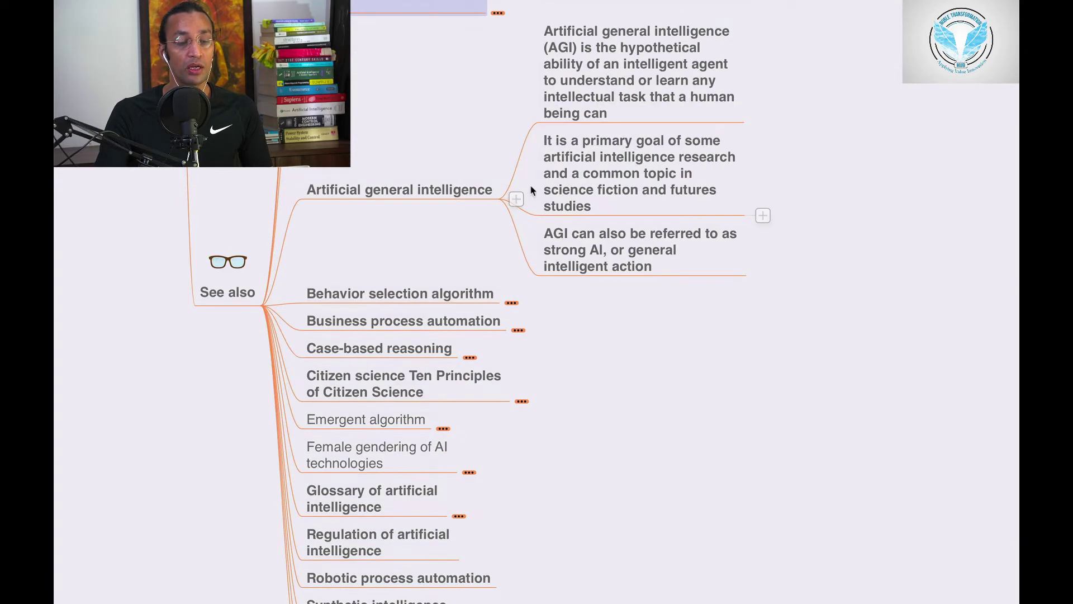
{"action": "scroll", "coordinate": [530, 192], "scroll_direction": "up", "scroll_amount": 3}
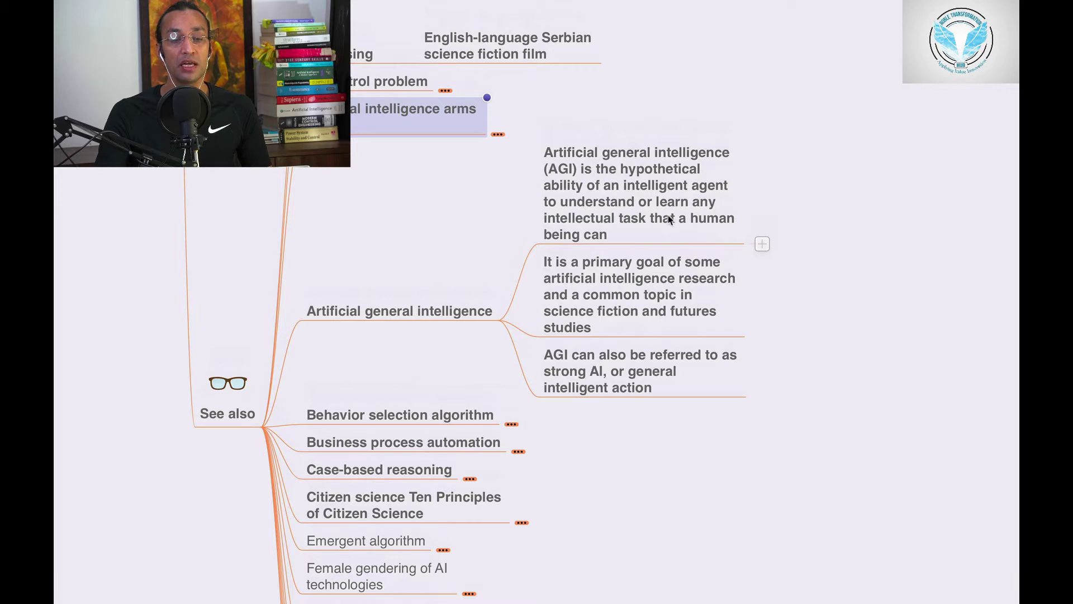
{"action": "scroll", "coordinate": [656, 226], "scroll_direction": "up", "scroll_amount": 1}
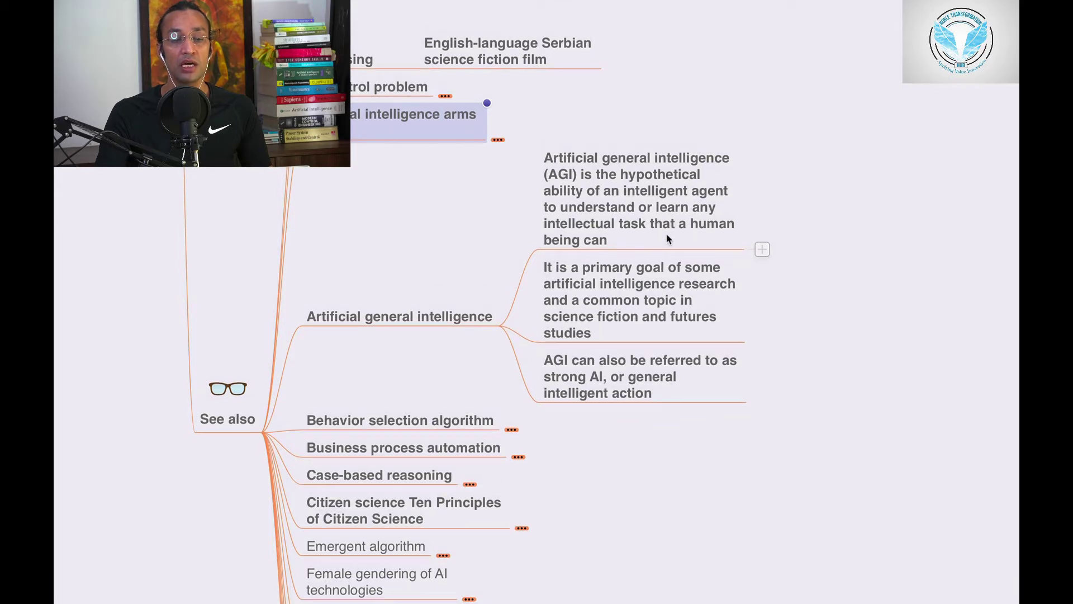
{"action": "scroll", "coordinate": [666, 239], "scroll_direction": "down", "scroll_amount": 1}
{"action": "scroll", "coordinate": [666, 238], "scroll_direction": "down", "scroll_amount": 2}
{"action": "scroll", "coordinate": [665, 239], "scroll_direction": "down", "scroll_amount": 3}
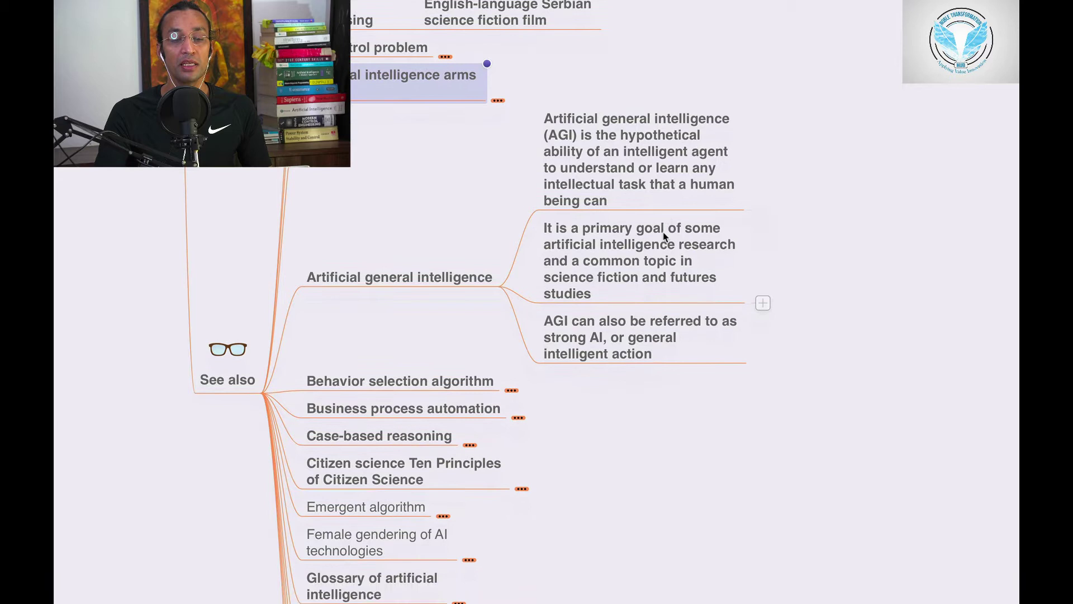
{"action": "scroll", "coordinate": [663, 236], "scroll_direction": "down", "scroll_amount": 3}
{"action": "scroll", "coordinate": [662, 234], "scroll_direction": "down", "scroll_amount": 1}
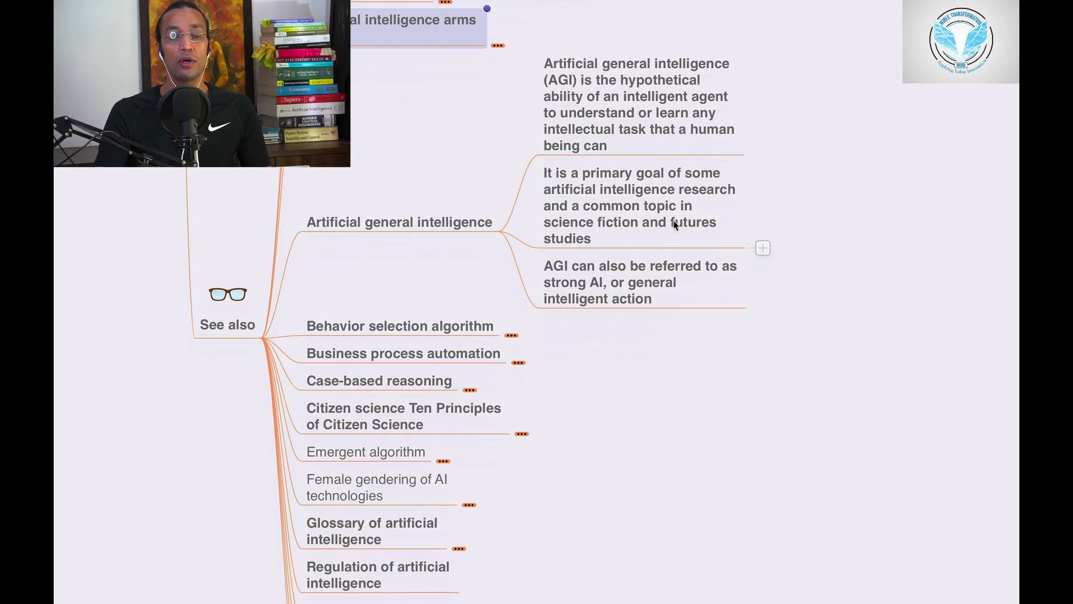
{"action": "scroll", "coordinate": [632, 235], "scroll_direction": "down", "scroll_amount": 1}
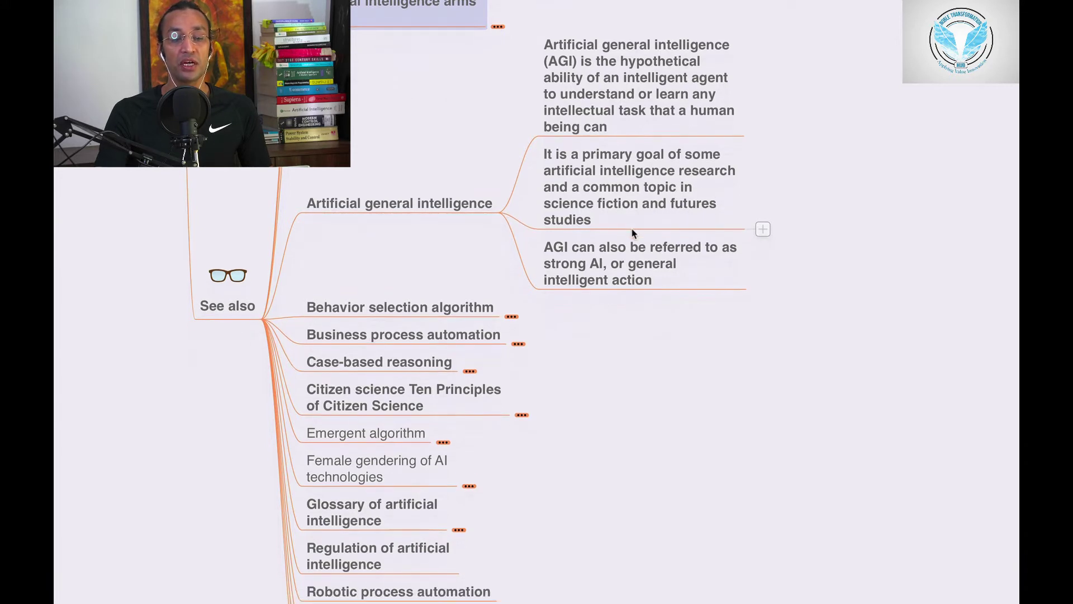
{"action": "scroll", "coordinate": [633, 234], "scroll_direction": "down", "scroll_amount": 2}
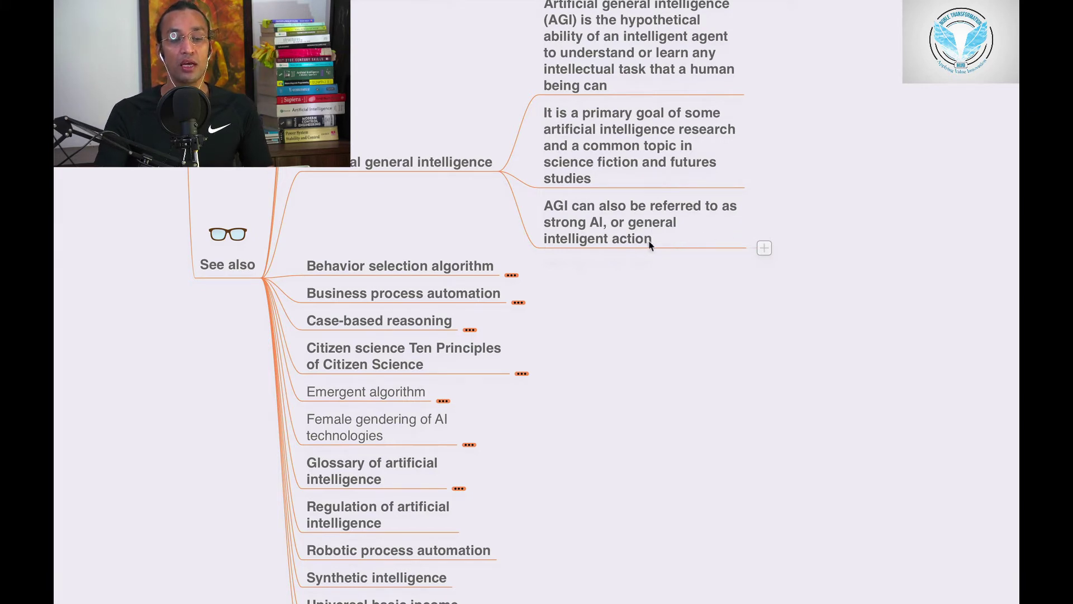
{"action": "left_click", "coordinate": [461, 168]}
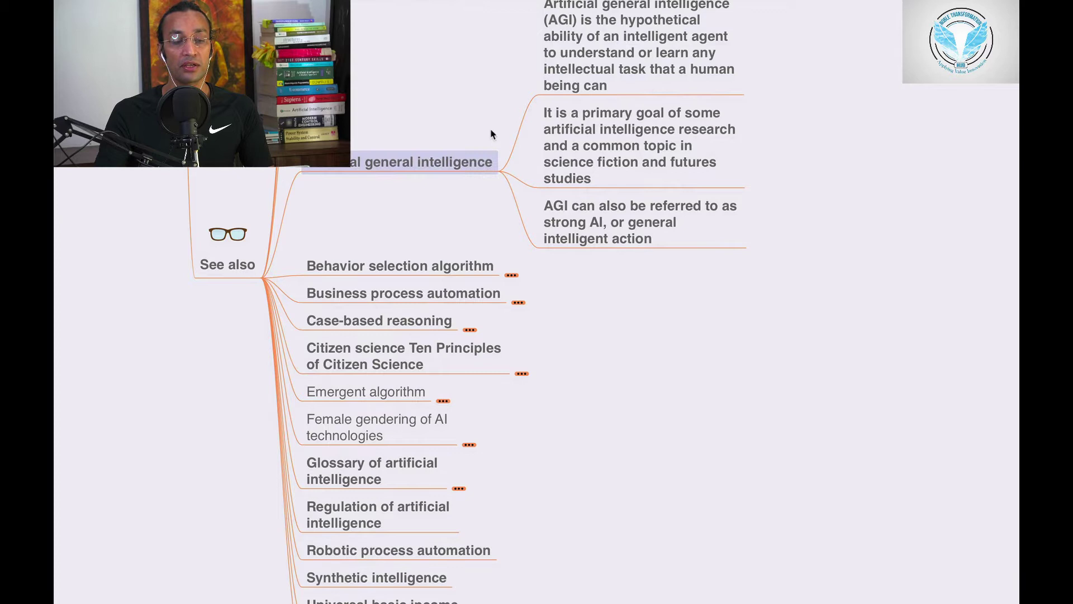
{"action": "left_click", "coordinate": [606, 46]}
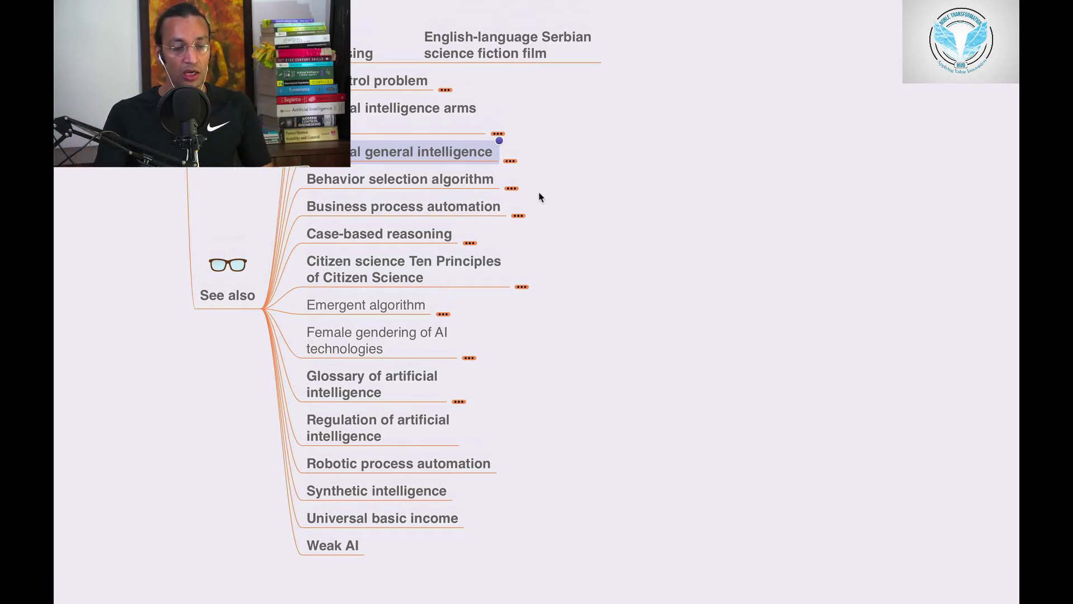
- Expand Behavior selection algorithm to show its game AI techniques, then select the topic
{"action": "left_click", "coordinate": [509, 189]}
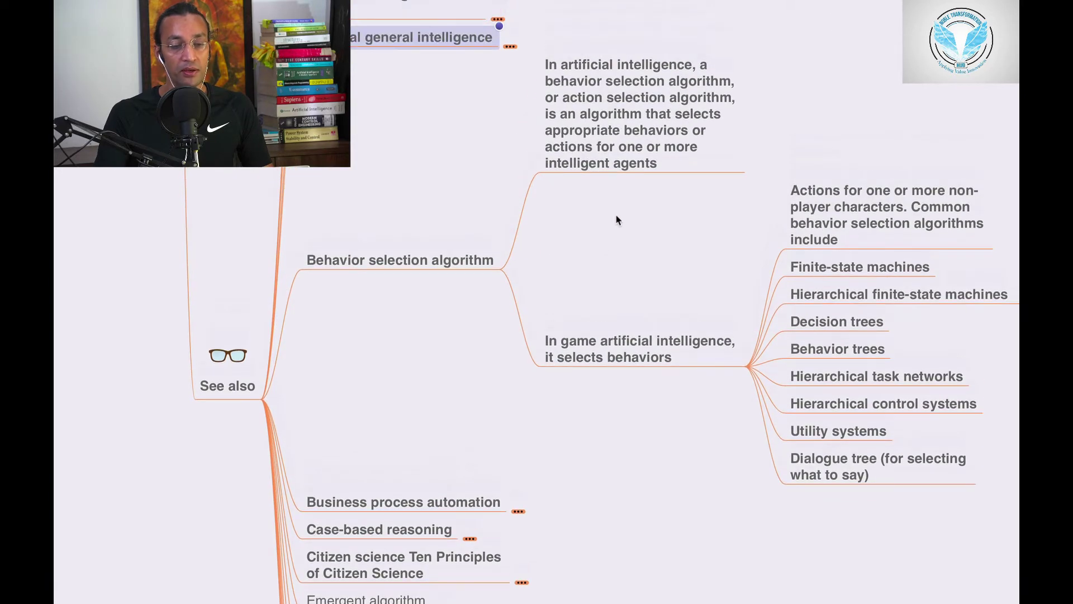
{"action": "mouse_move", "coordinate": [639, 114]}
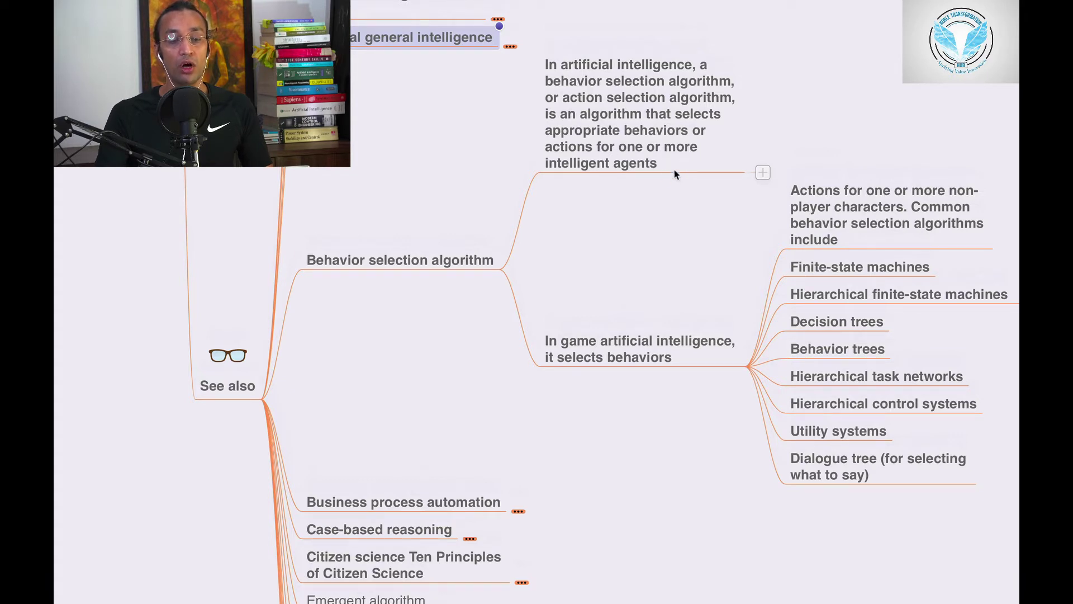
{"action": "scroll", "coordinate": [638, 183], "scroll_direction": "down", "scroll_amount": 3}
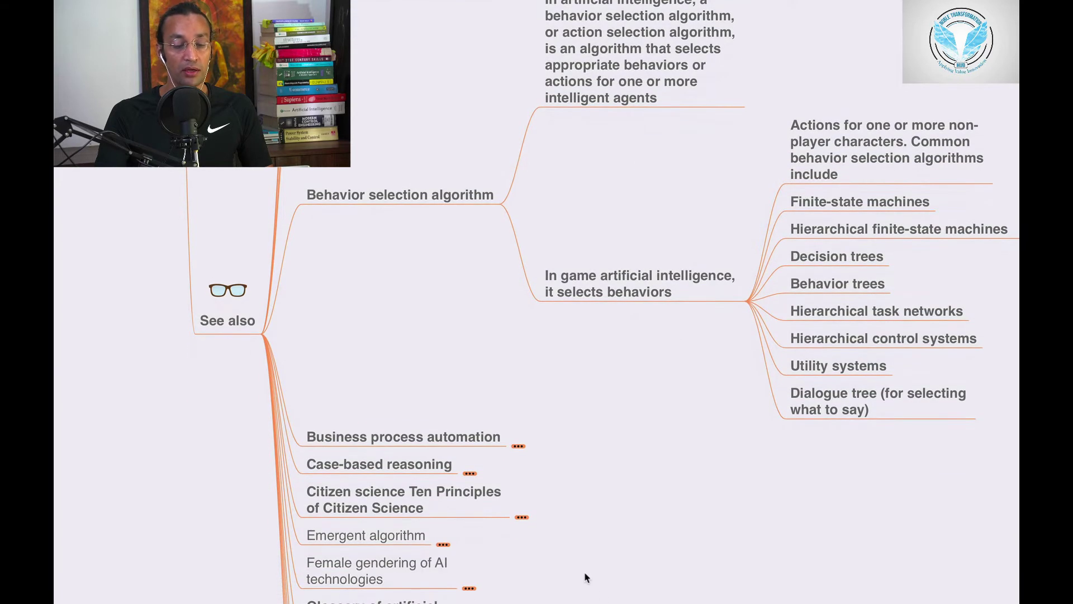
{"action": "scroll", "coordinate": [450, 313], "scroll_direction": "right", "scroll_amount": 6}
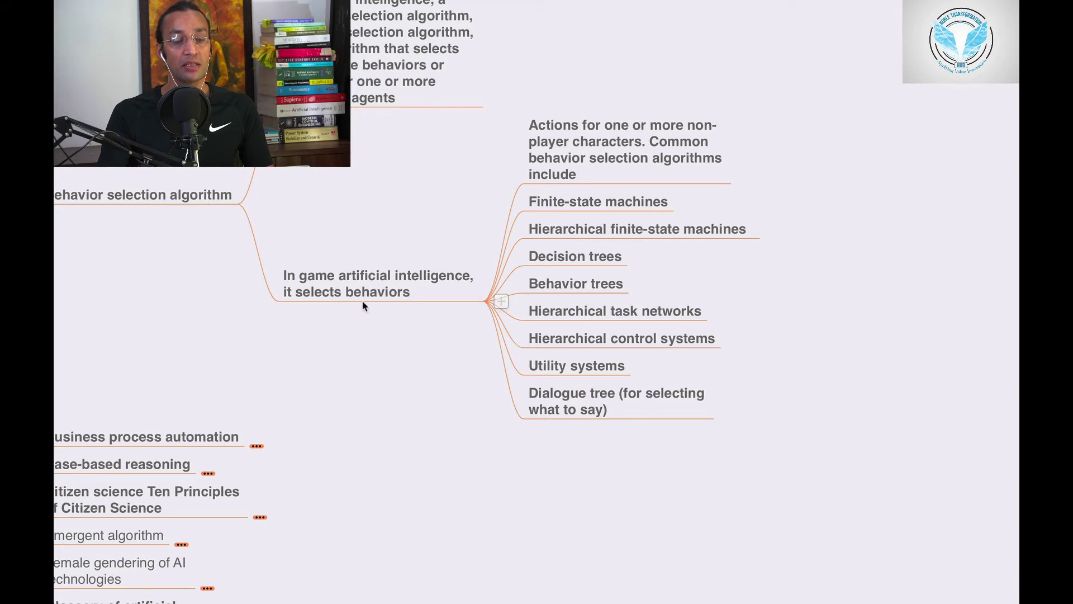
{"action": "mouse_move", "coordinate": [886, 152]}
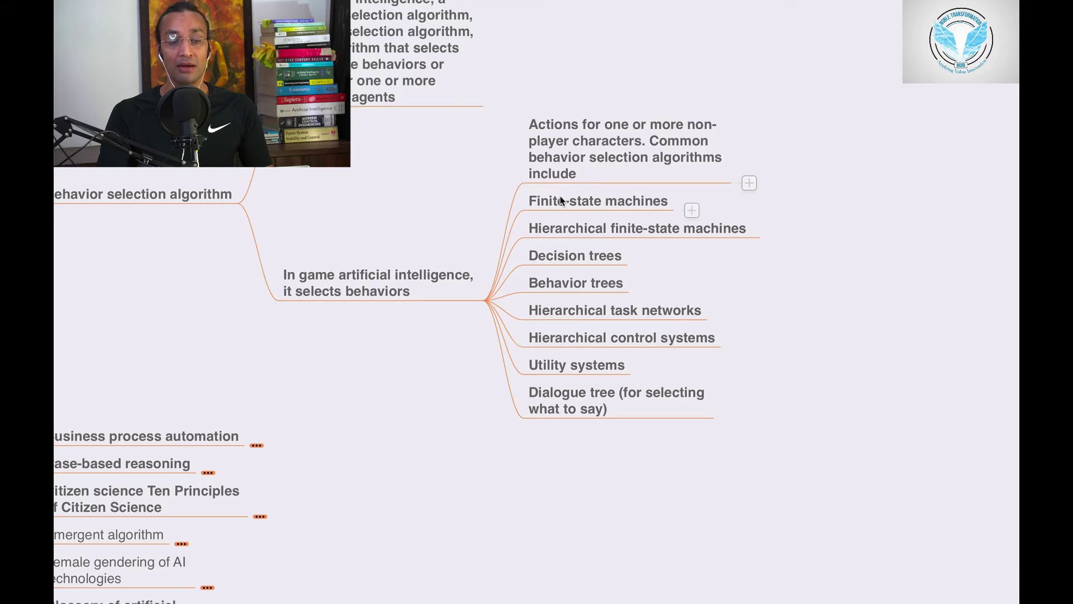
{"action": "scroll", "coordinate": [561, 198], "scroll_direction": "down", "scroll_amount": 1}
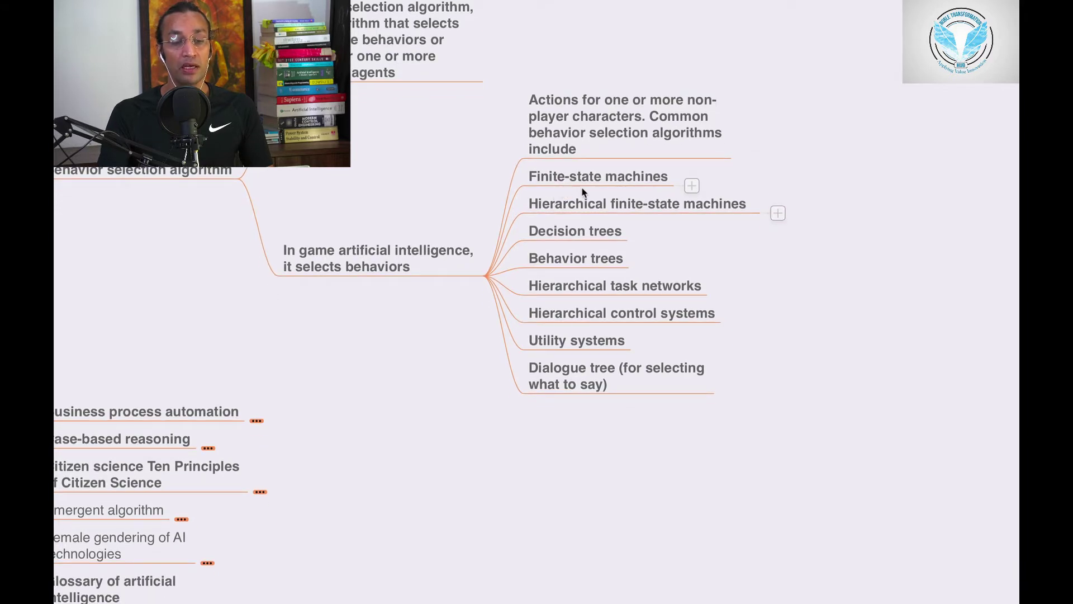
{"action": "scroll", "coordinate": [617, 208], "scroll_direction": "down", "scroll_amount": 1}
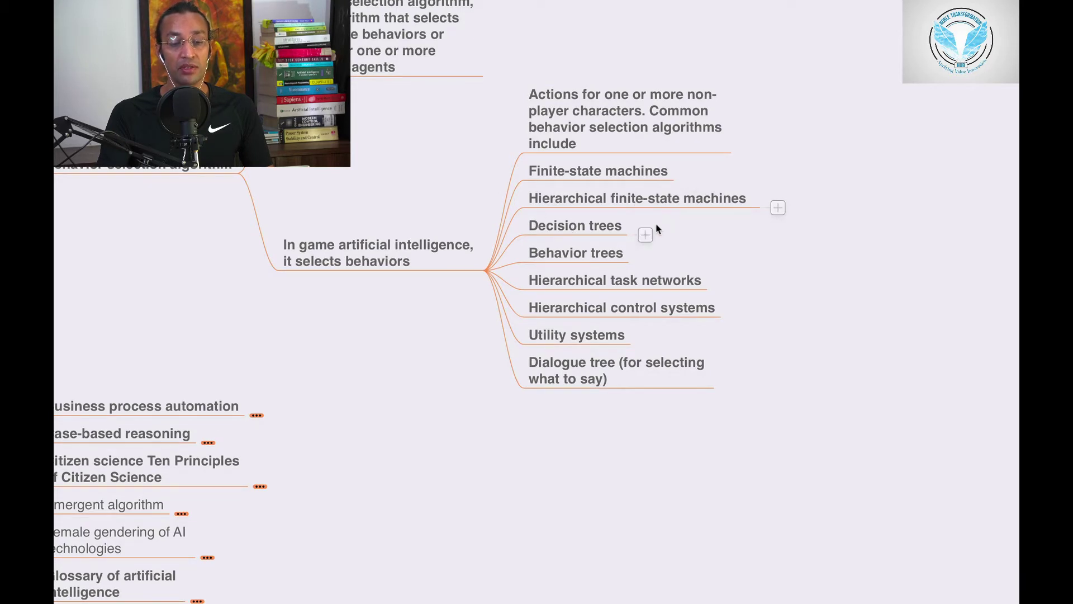
{"action": "scroll", "coordinate": [581, 261], "scroll_direction": "down", "scroll_amount": 3}
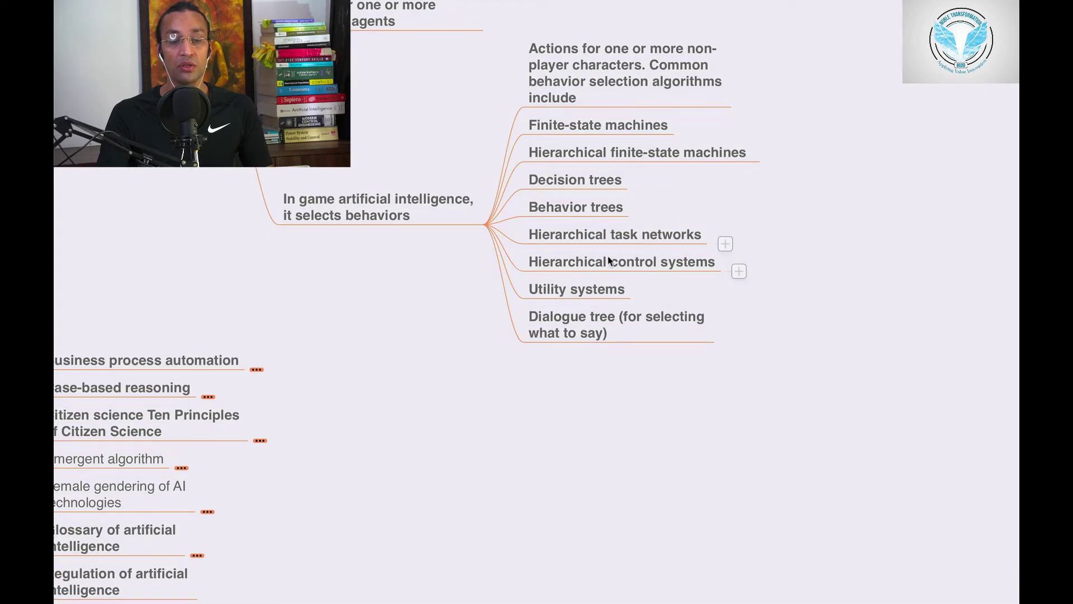
{"action": "scroll", "coordinate": [600, 270], "scroll_direction": "down", "scroll_amount": 1}
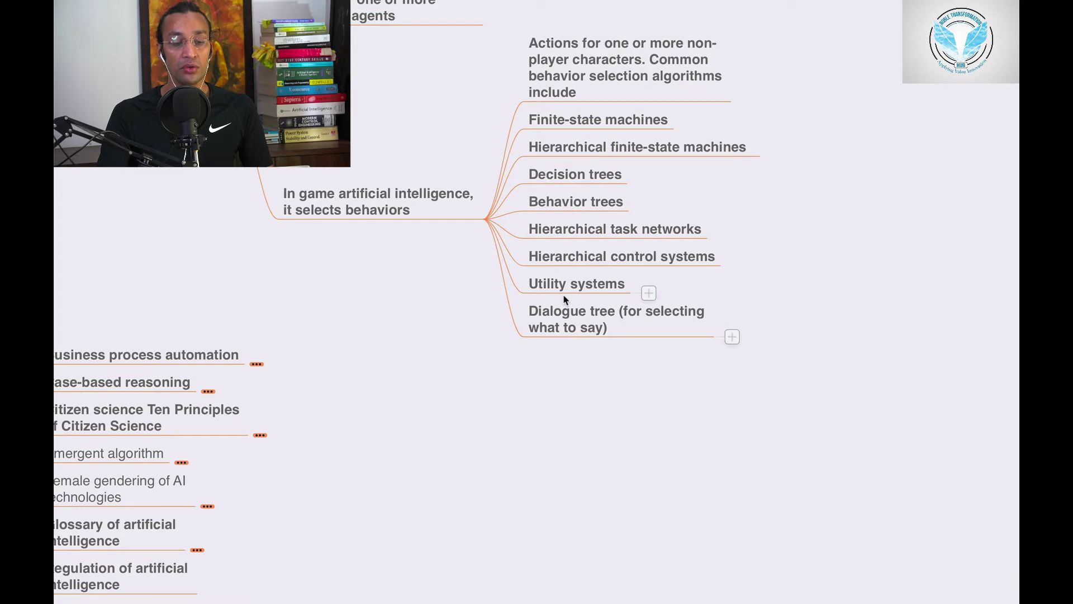
{"action": "scroll", "coordinate": [604, 299], "scroll_direction": "down", "scroll_amount": 1}
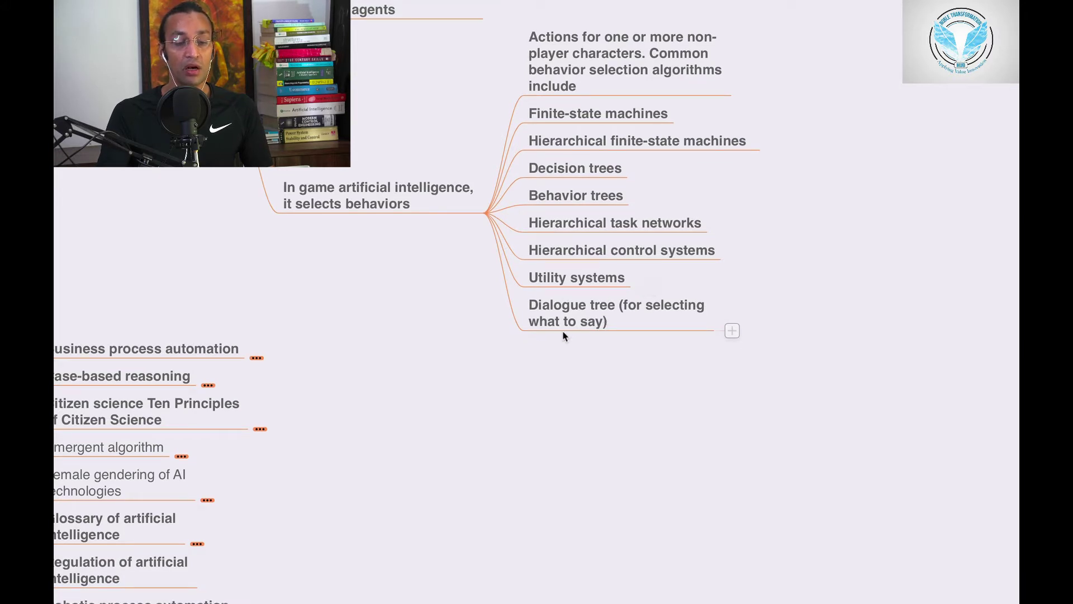
{"action": "scroll", "coordinate": [546, 594], "scroll_direction": "left", "scroll_amount": 6}
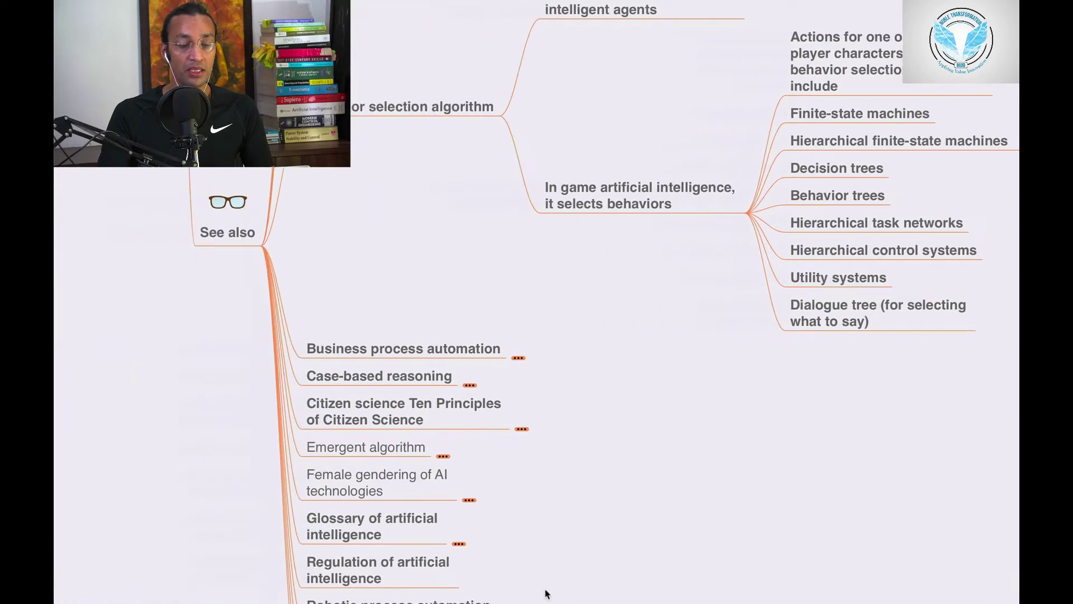
{"action": "left_click", "coordinate": [419, 106]}
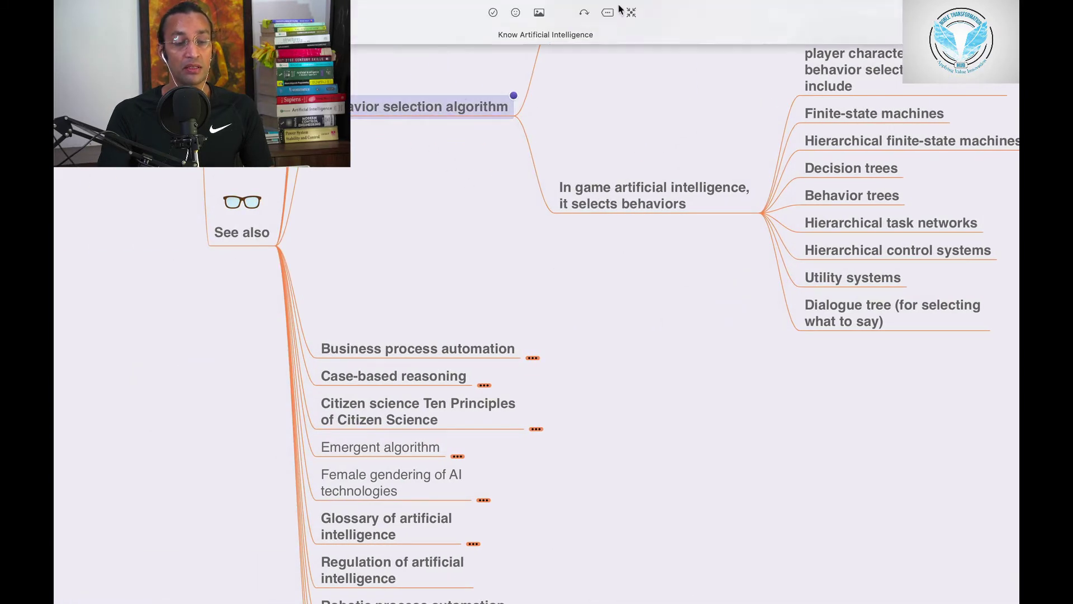
{"action": "key", "text": "super+slash"}
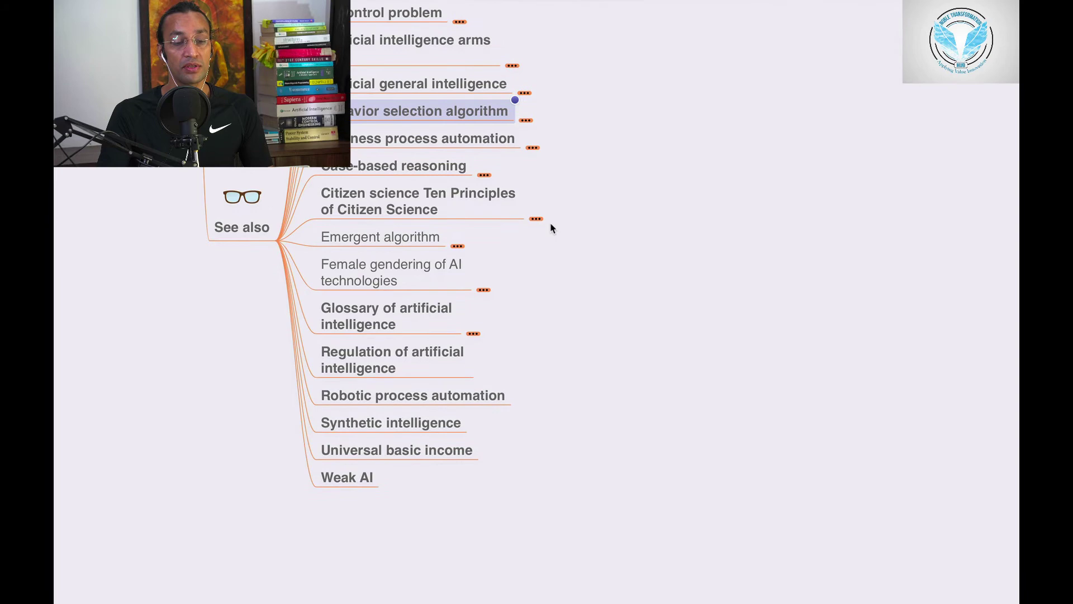
{"action": "left_click", "coordinate": [533, 148]}
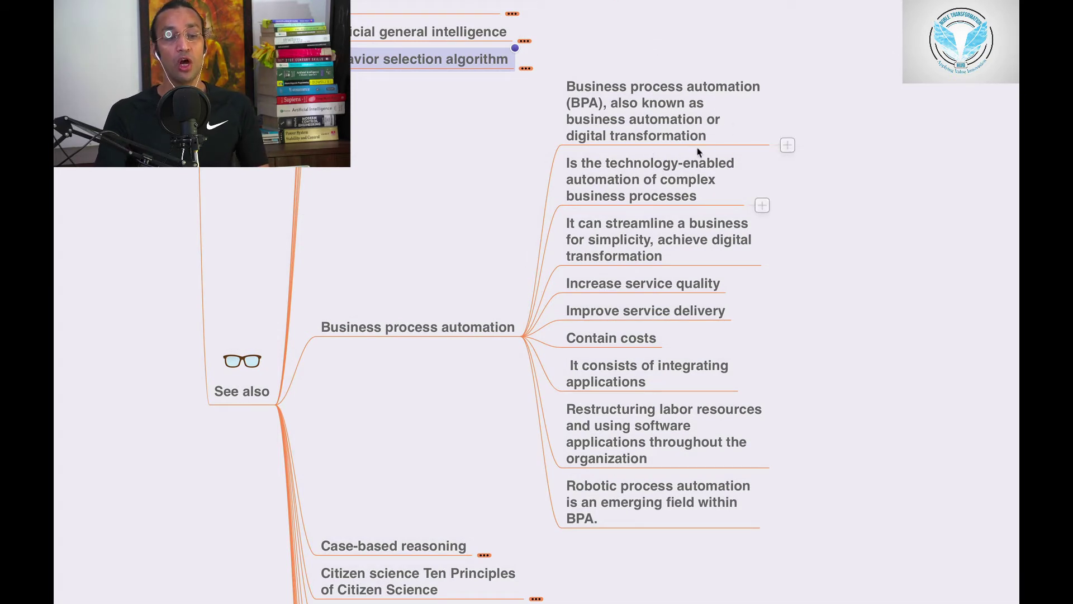
{"action": "scroll", "coordinate": [678, 183], "scroll_direction": "down", "scroll_amount": 1}
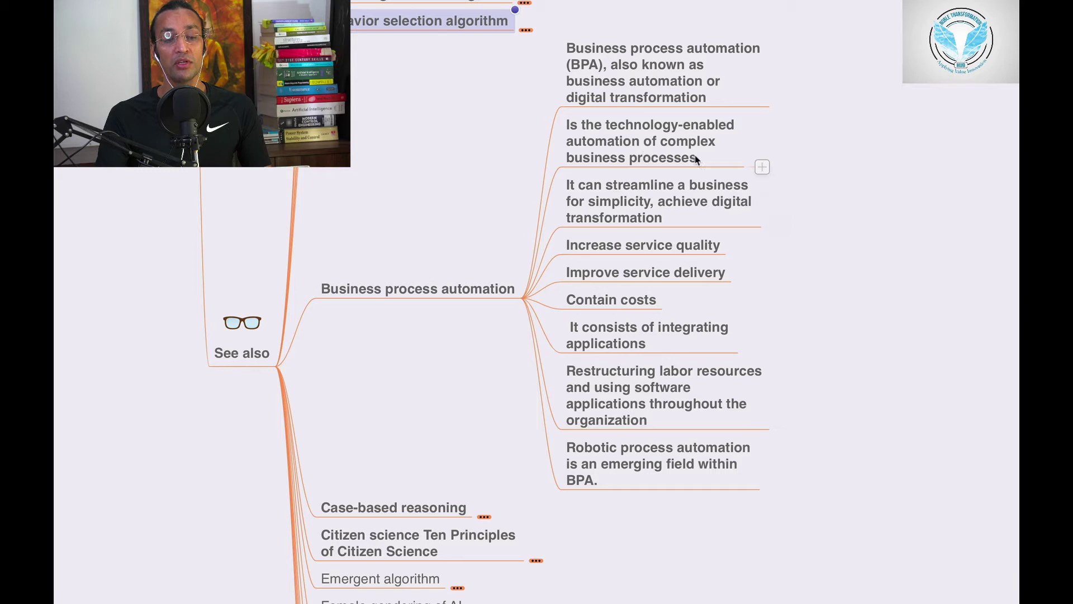
{"action": "scroll", "coordinate": [658, 184], "scroll_direction": "down", "scroll_amount": 1}
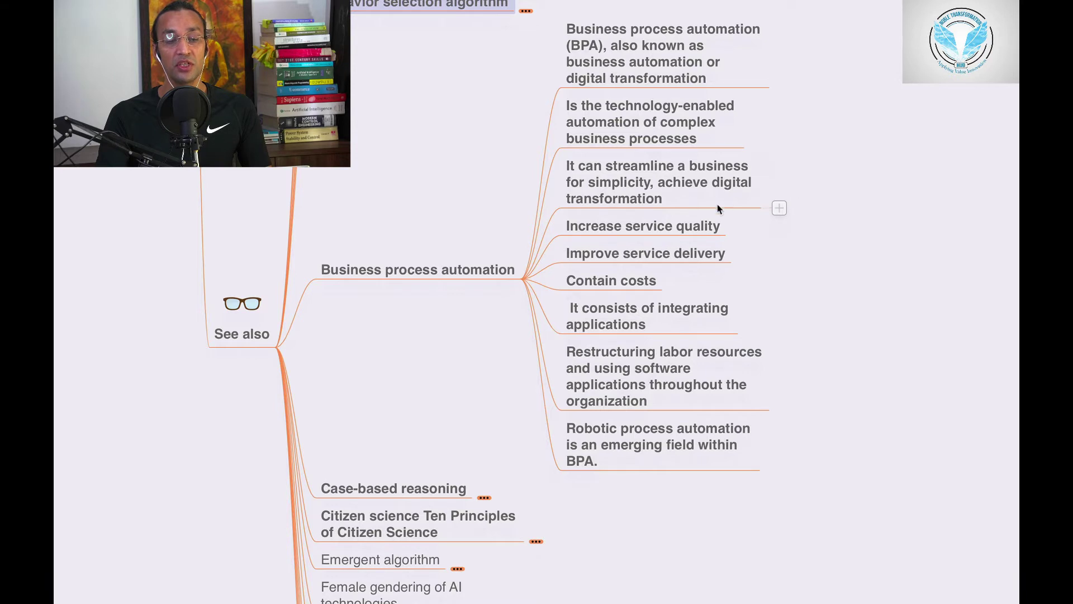
{"action": "scroll", "coordinate": [659, 209], "scroll_direction": "down", "scroll_amount": 2}
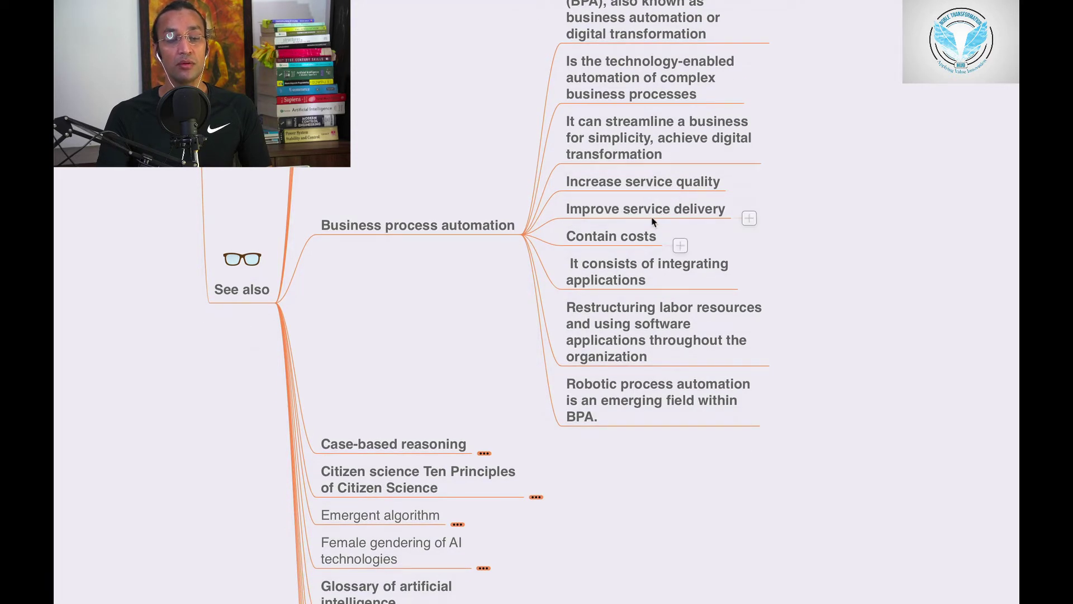
{"action": "scroll", "coordinate": [663, 220], "scroll_direction": "down", "scroll_amount": 1}
{"action": "scroll", "coordinate": [662, 221], "scroll_direction": "down", "scroll_amount": 1}
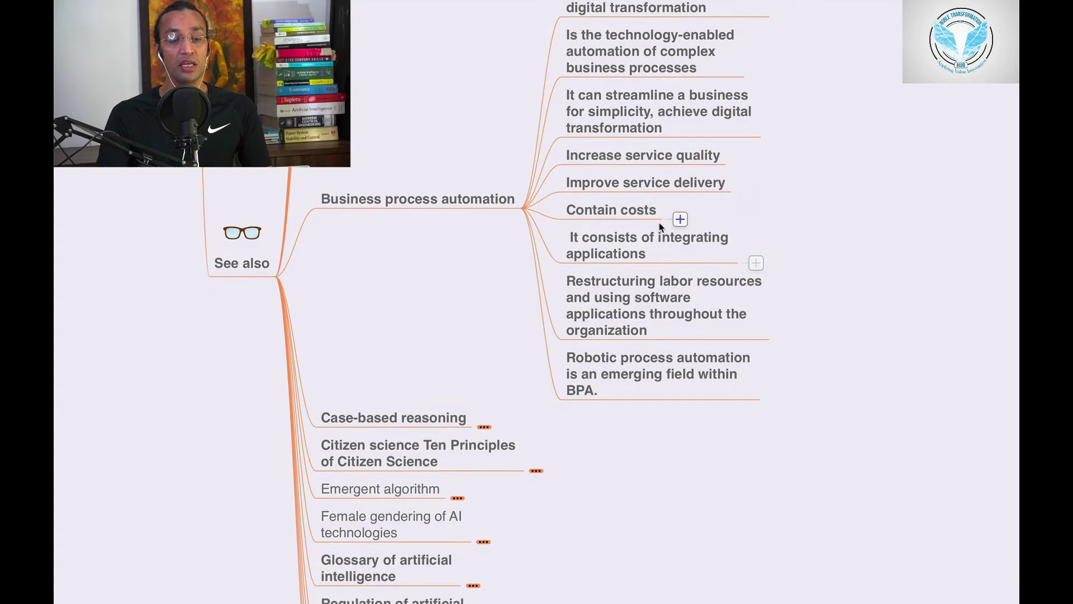
{"action": "scroll", "coordinate": [659, 224], "scroll_direction": "down", "scroll_amount": 1}
{"action": "scroll", "coordinate": [635, 238], "scroll_direction": "down", "scroll_amount": 1}
{"action": "scroll", "coordinate": [635, 237], "scroll_direction": "down", "scroll_amount": 1}
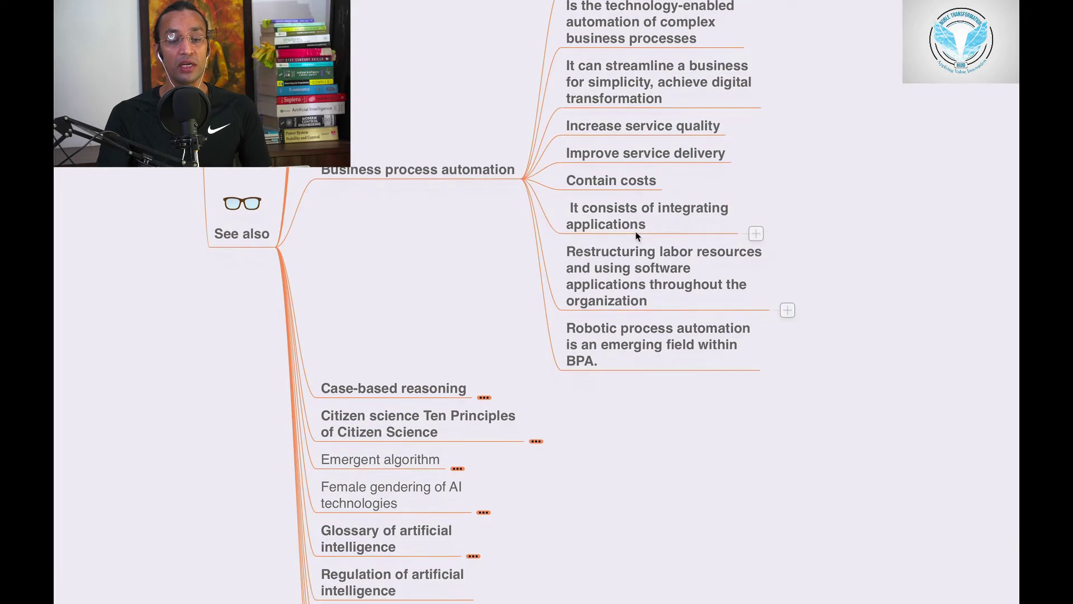
{"action": "scroll", "coordinate": [635, 238], "scroll_direction": "down", "scroll_amount": 2}
{"action": "scroll", "coordinate": [635, 236], "scroll_direction": "down", "scroll_amount": 1}
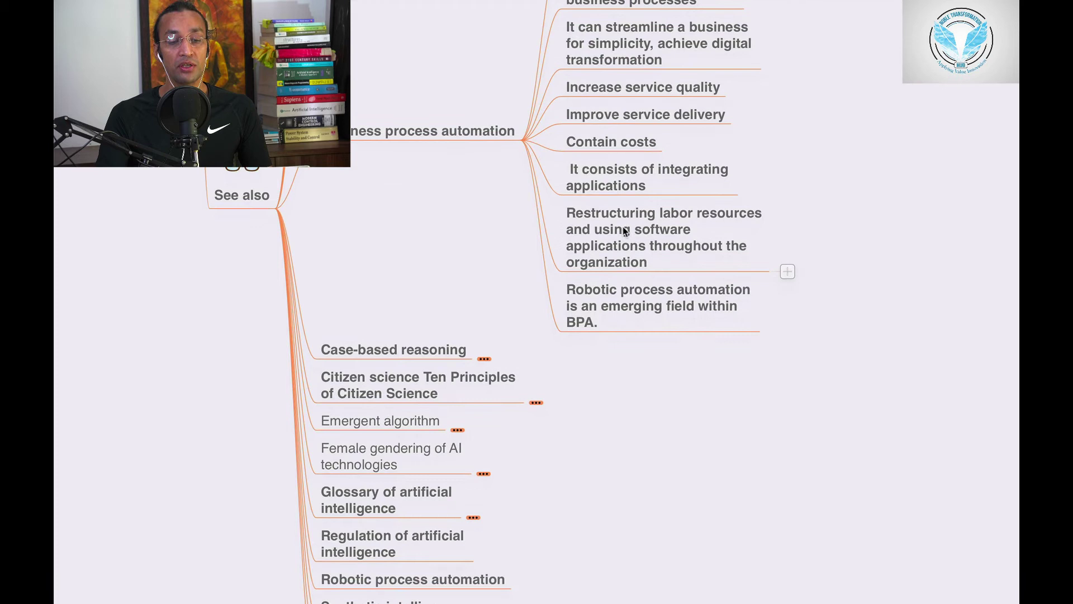
{"action": "scroll", "coordinate": [685, 233], "scroll_direction": "down", "scroll_amount": 1}
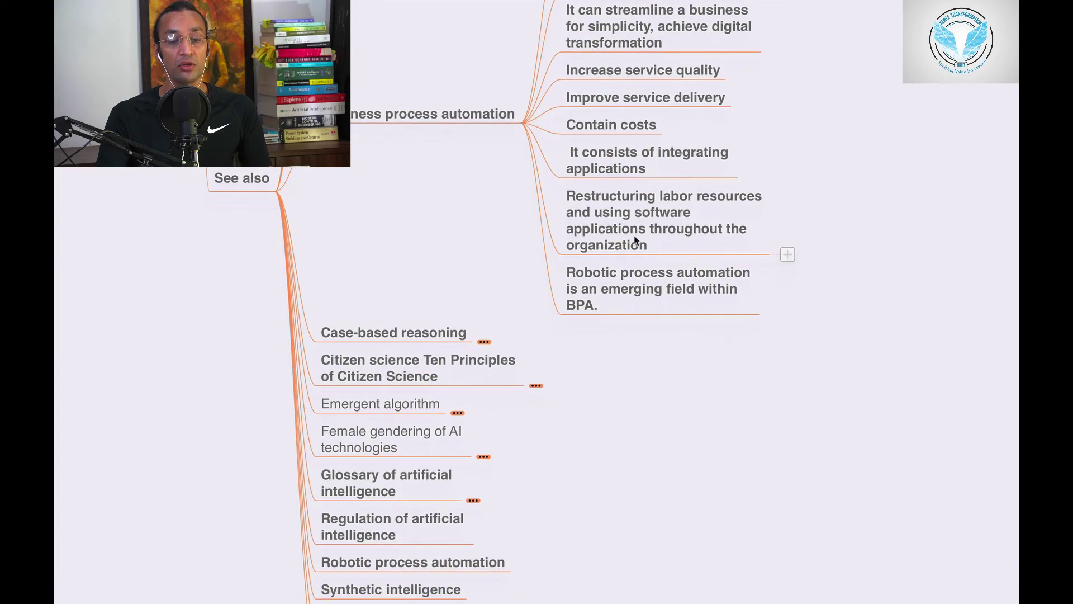
{"action": "scroll", "coordinate": [631, 244], "scroll_direction": "down", "scroll_amount": 1}
{"action": "scroll", "coordinate": [630, 244], "scroll_direction": "down", "scroll_amount": 1}
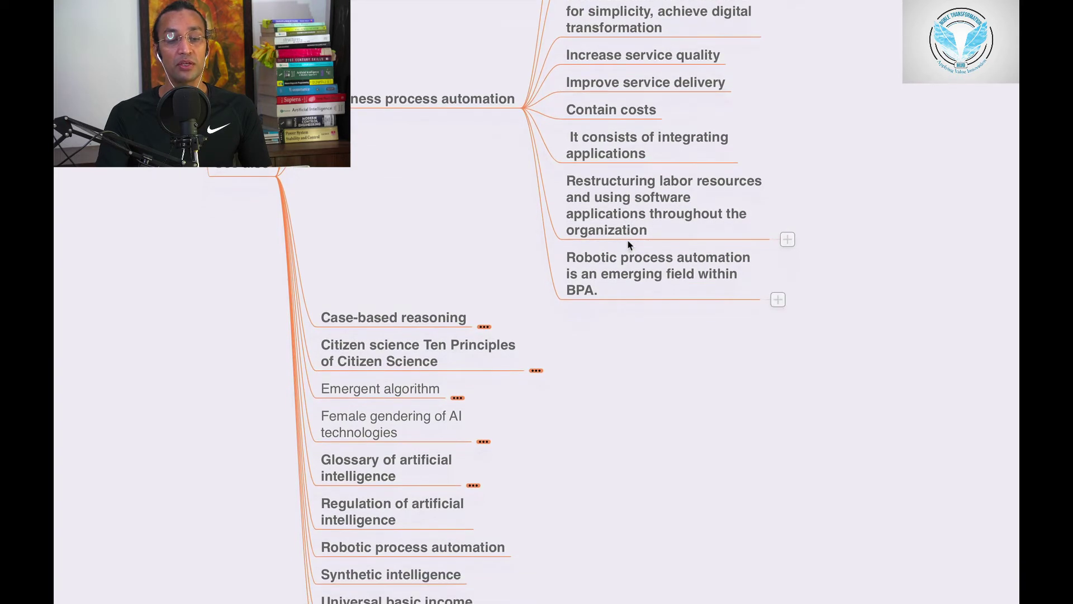
{"action": "scroll", "coordinate": [631, 244], "scroll_direction": "down", "scroll_amount": 1}
{"action": "scroll", "coordinate": [631, 244], "scroll_direction": "down", "scroll_amount": 1}
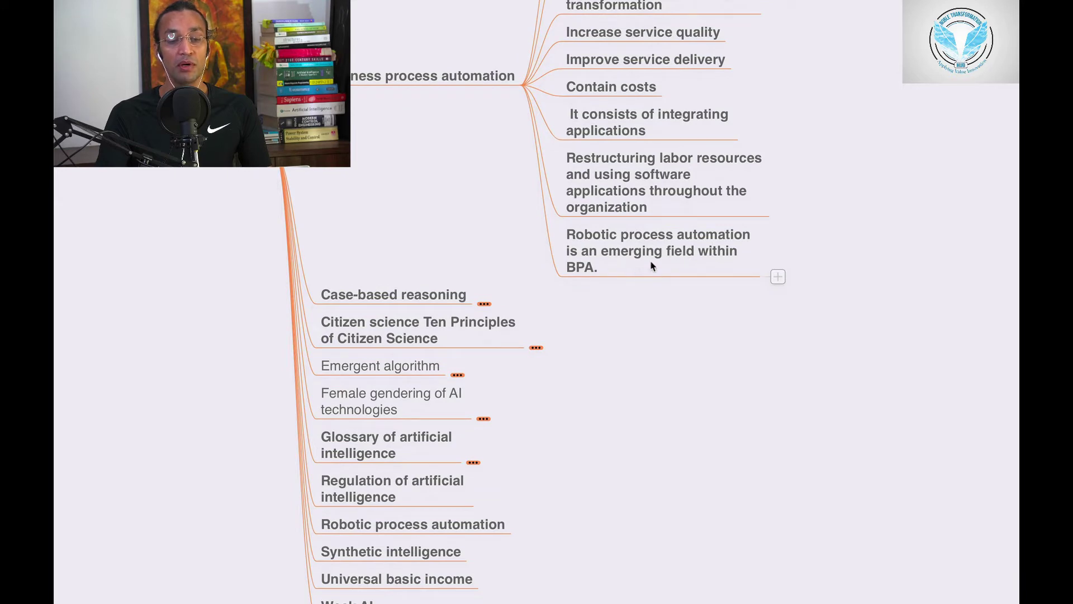
{"action": "scroll", "coordinate": [649, 263], "scroll_direction": "up", "scroll_amount": 5}
{"action": "scroll", "coordinate": [634, 250], "scroll_direction": "up", "scroll_amount": 3}
{"action": "scroll", "coordinate": [633, 250], "scroll_direction": "up", "scroll_amount": 5}
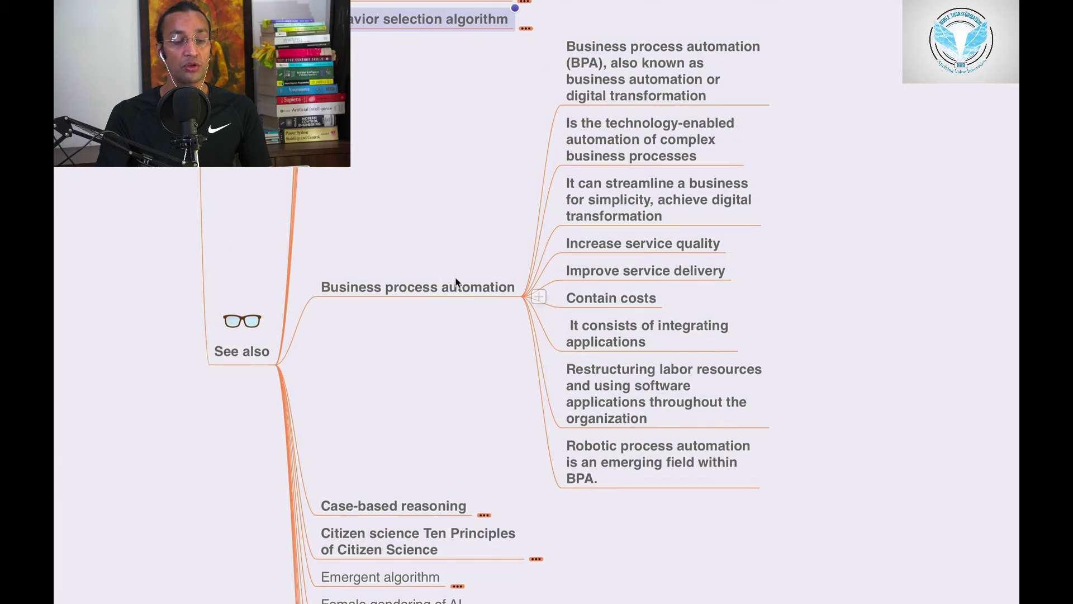
- Collapse Business process automation and expand Case-based reasoning's four-step process
{"action": "left_click", "coordinate": [528, 291]}
{"action": "left_click", "coordinate": [608, 44]}
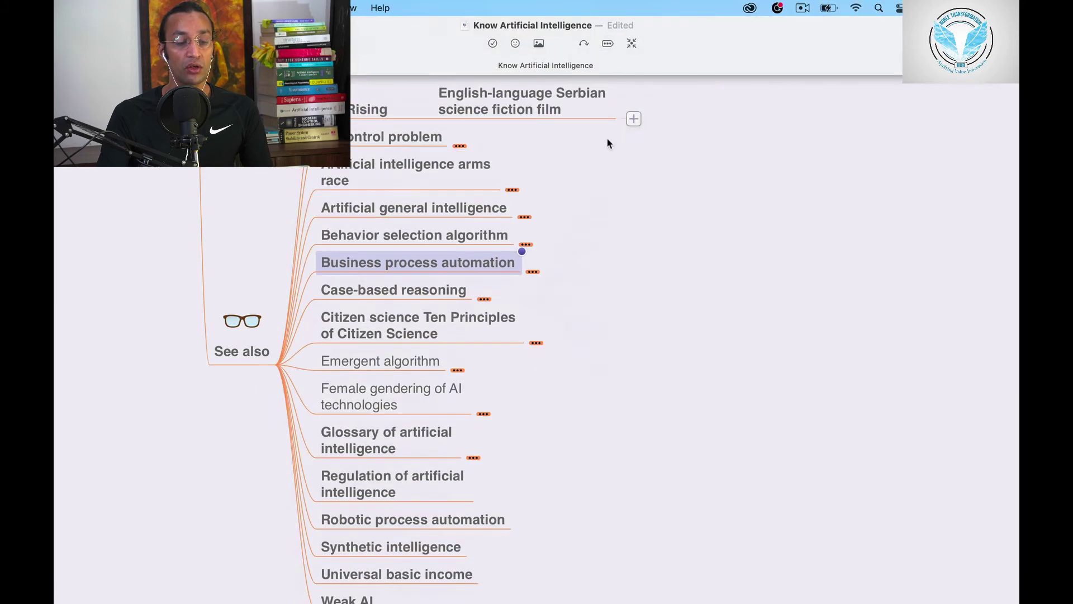
{"action": "scroll", "coordinate": [599, 218], "scroll_direction": "down", "scroll_amount": 1}
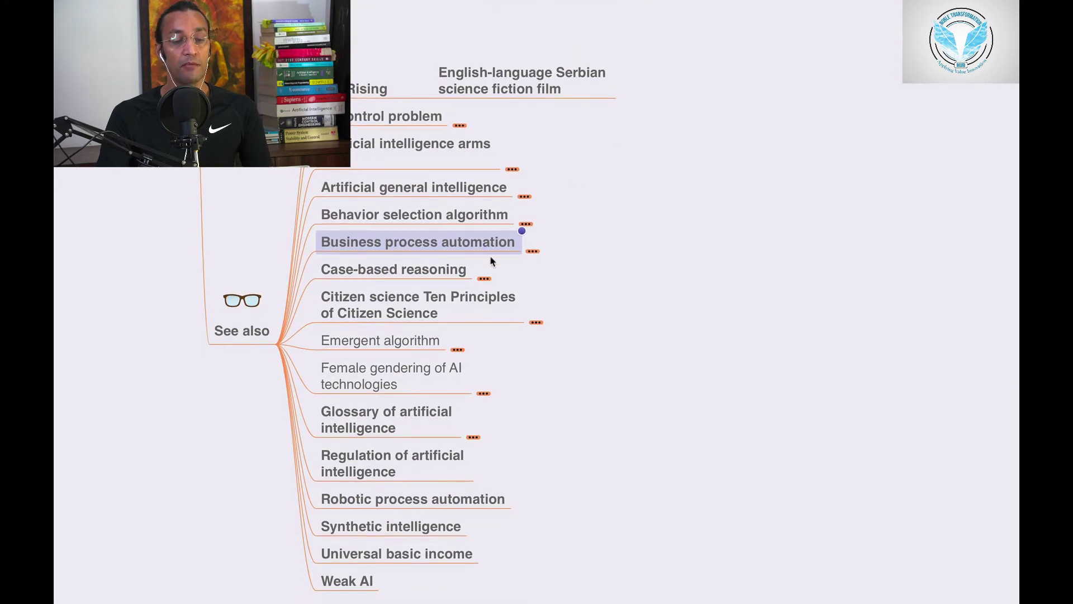
{"action": "left_click", "coordinate": [485, 279]}
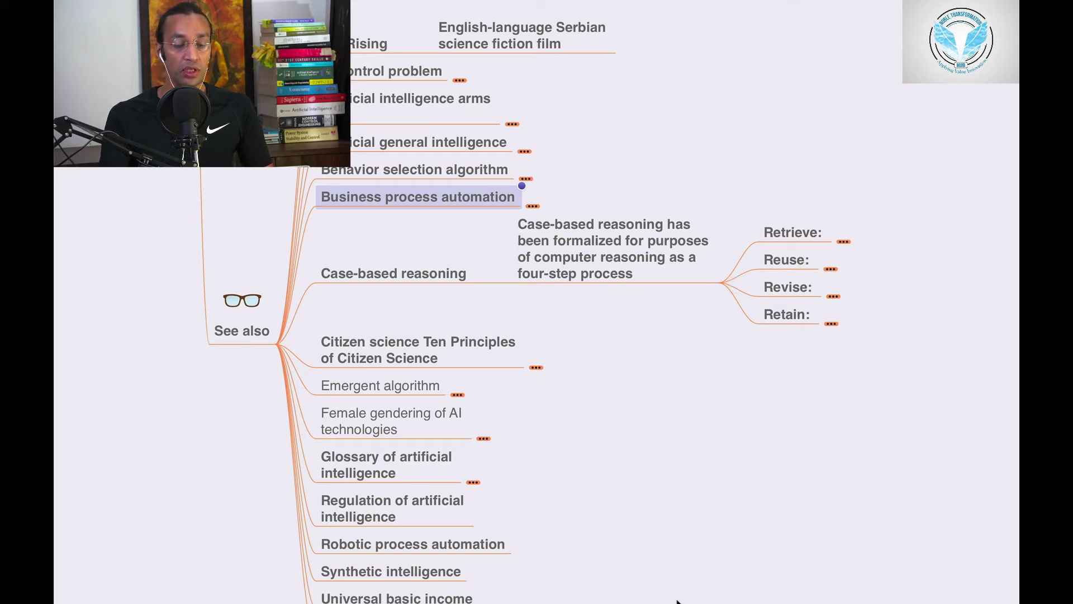
{"action": "scroll", "coordinate": [787, 590], "scroll_direction": "right", "scroll_amount": 5}
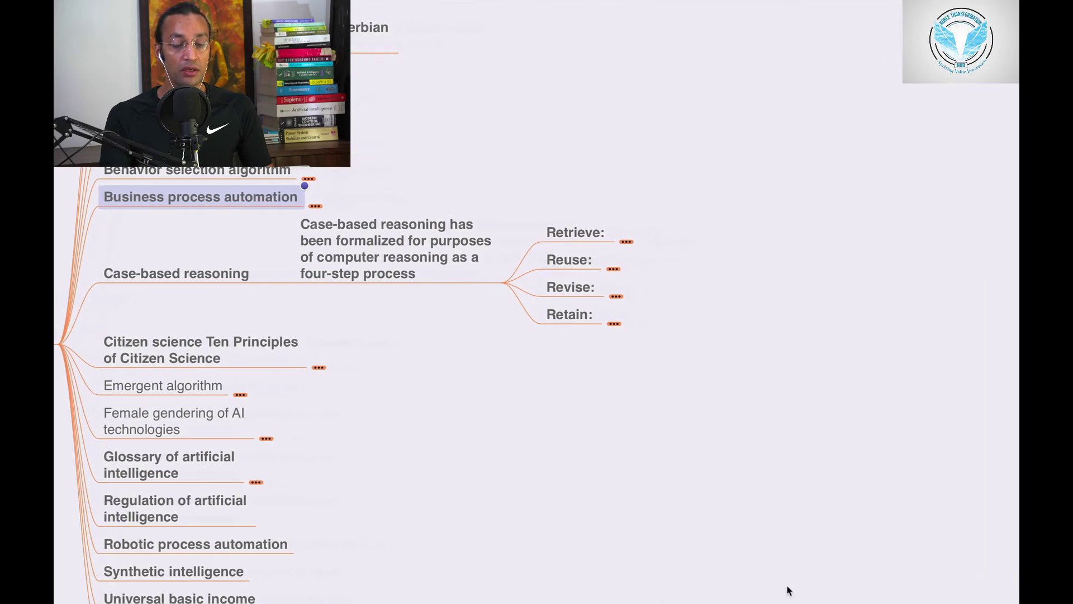
- Expand Retrieve and its For example branch to show Fred's blueberry pancake scenario
{"action": "left_click", "coordinate": [624, 243]}
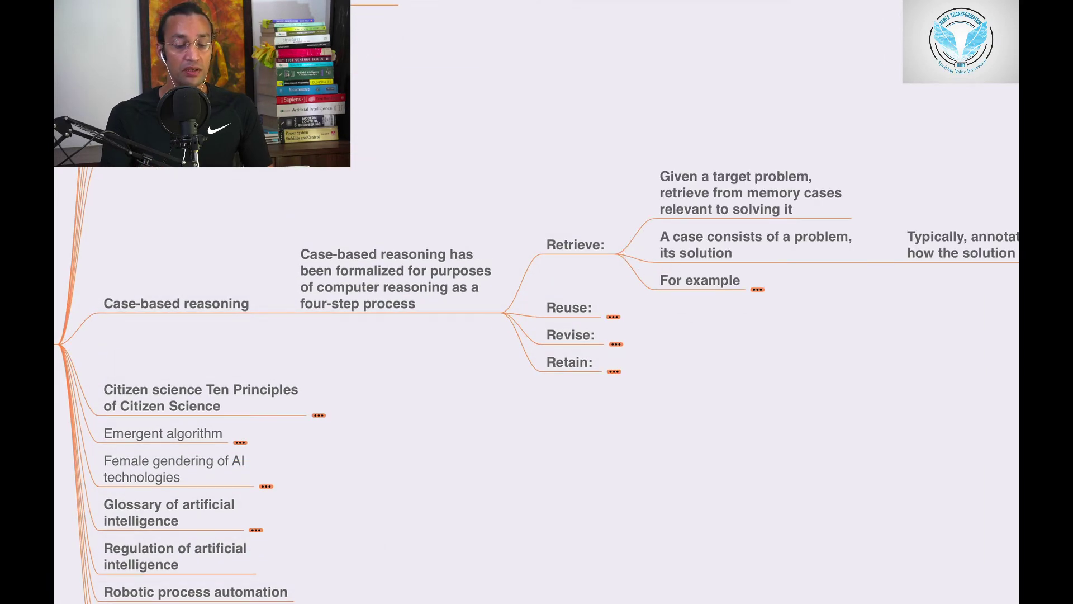
{"action": "scroll", "coordinate": [736, 546], "scroll_direction": "right", "scroll_amount": 6}
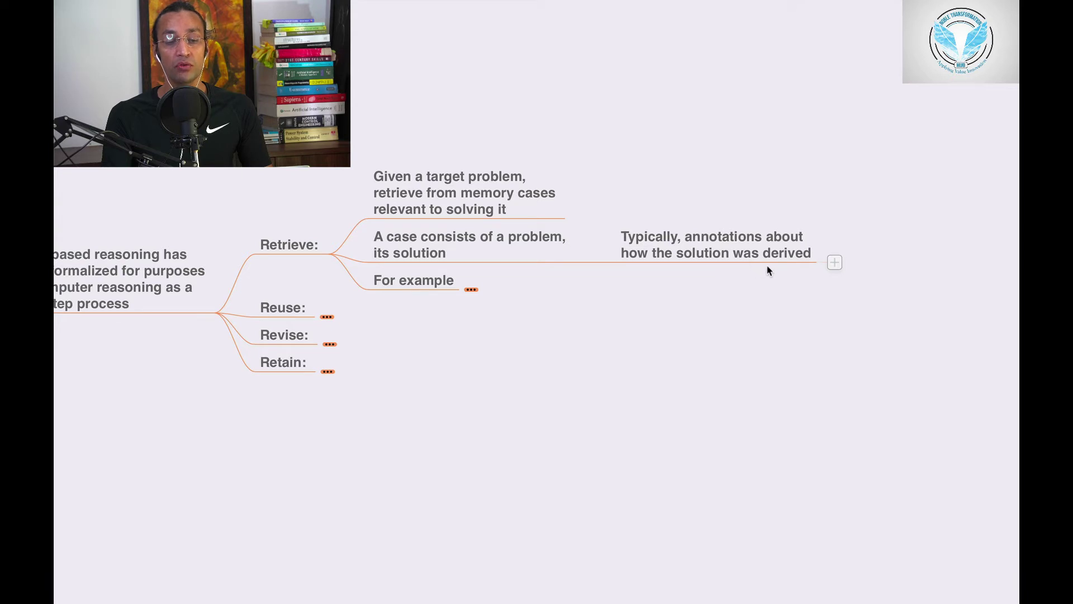
{"action": "left_click", "coordinate": [470, 289]}
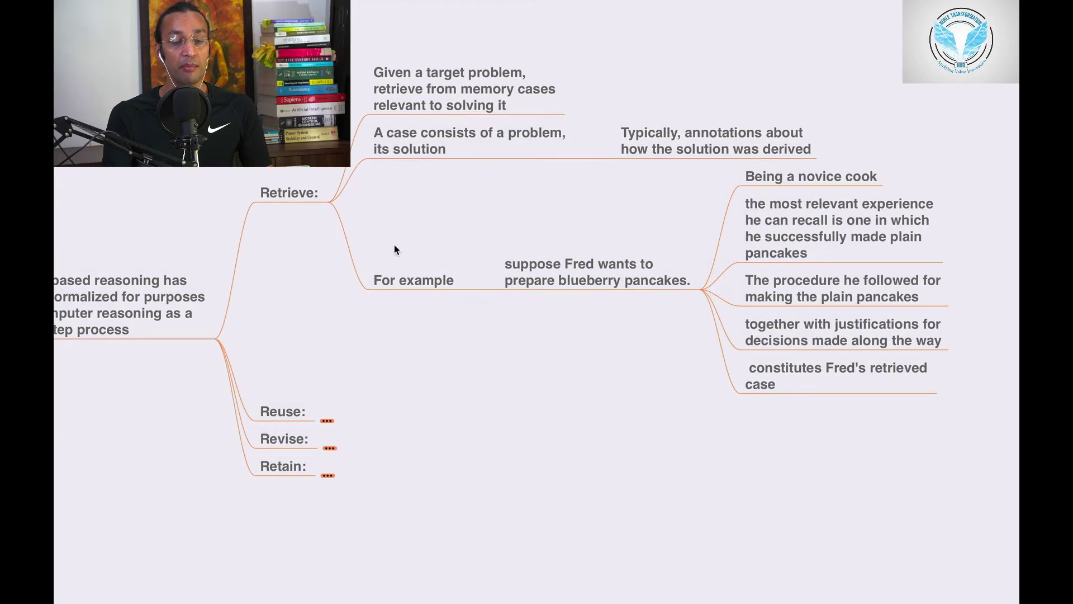
{"action": "scroll", "coordinate": [702, 568], "scroll_direction": "right", "scroll_amount": 5}
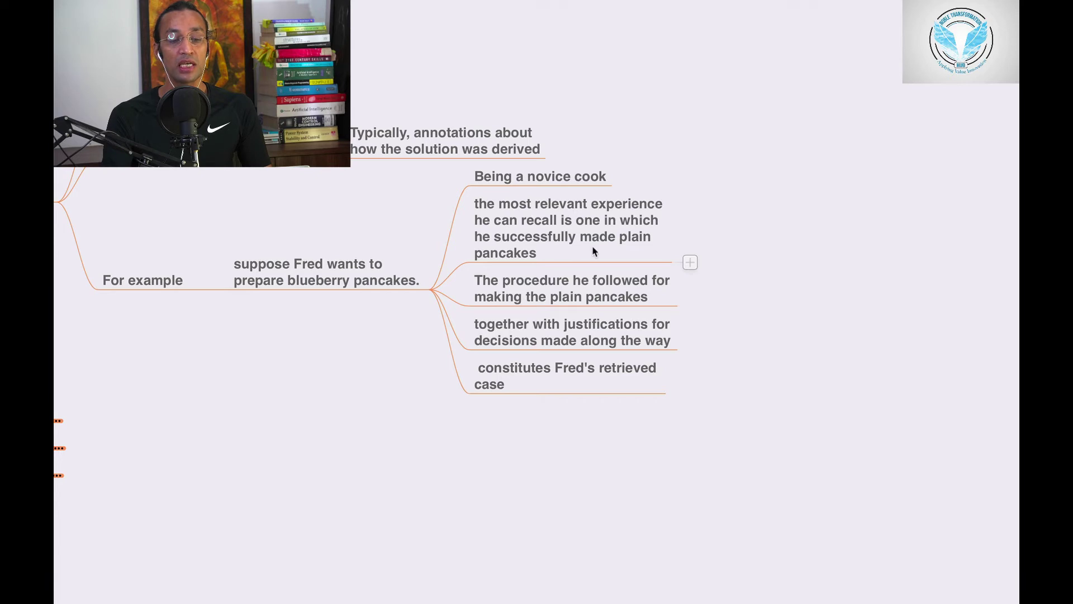
{"action": "scroll", "coordinate": [539, 276], "scroll_direction": "down", "scroll_amount": 1}
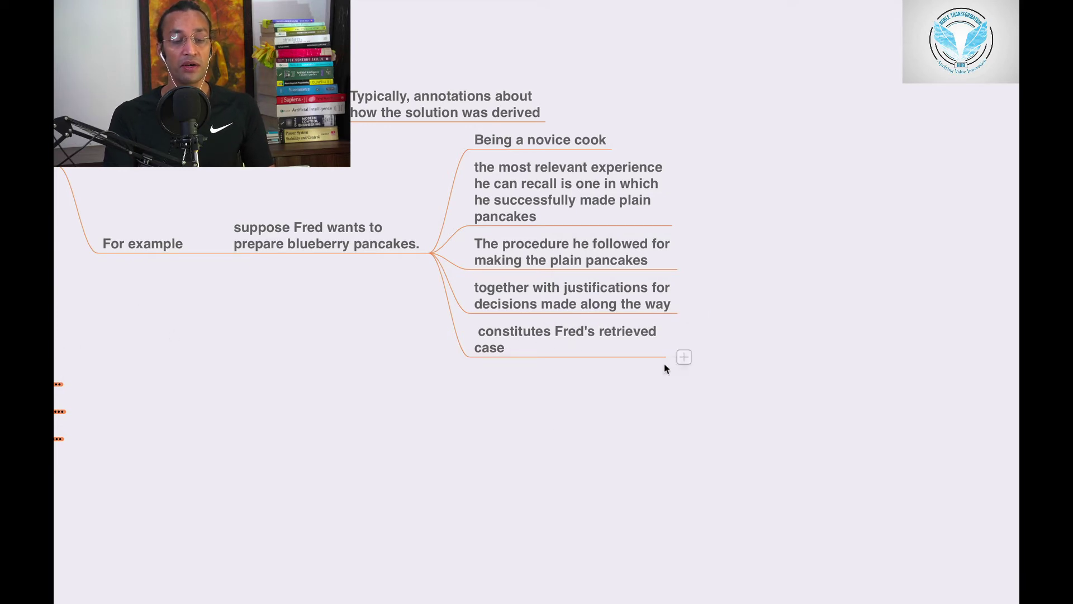
{"action": "scroll", "coordinate": [639, 599], "scroll_direction": "left", "scroll_amount": 3}
{"action": "scroll", "coordinate": [582, 596], "scroll_direction": "left", "scroll_amount": 5}
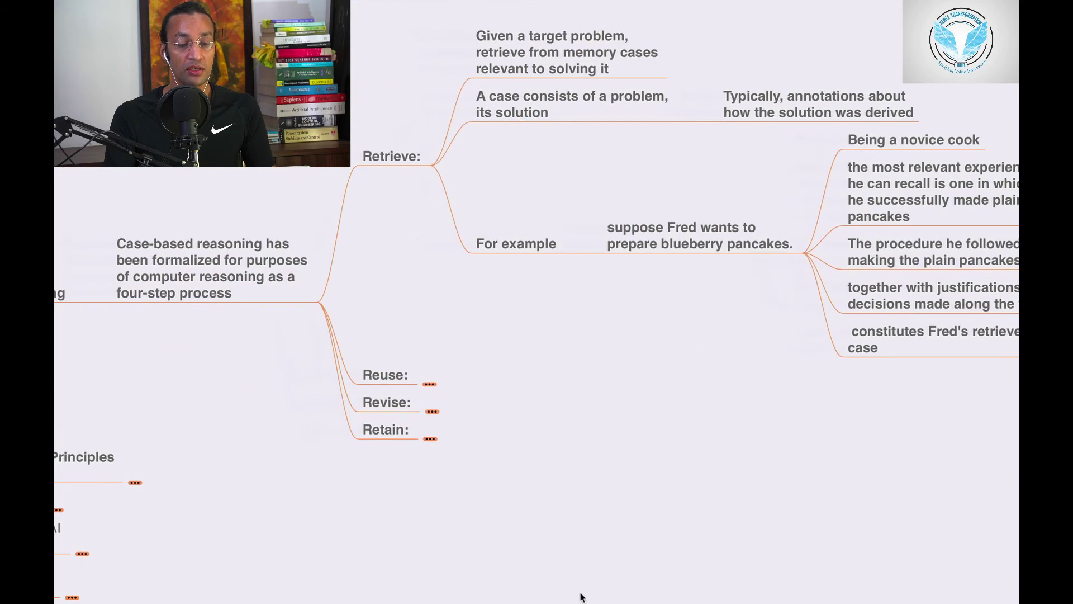
{"action": "scroll", "coordinate": [520, 403], "scroll_direction": "left", "scroll_amount": 1}
- Collapse Retrieve, then expand and select Reuse to show Fred adapting his pancake solution
{"action": "left_click", "coordinate": [440, 166]}
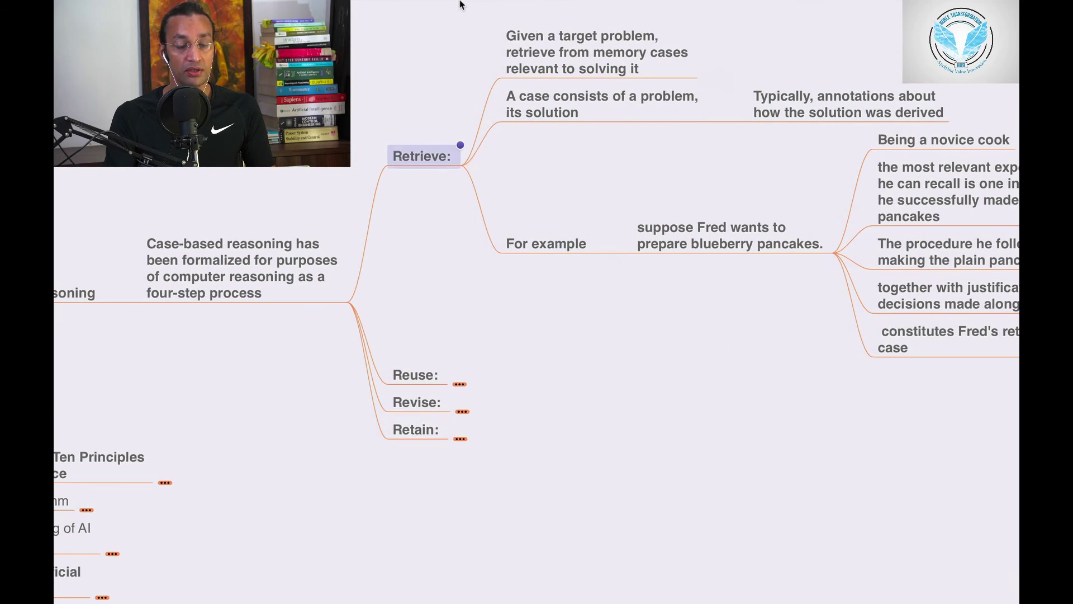
{"action": "mouse_move", "coordinate": [460, 3]}
{"action": "left_click", "coordinate": [608, 43]}
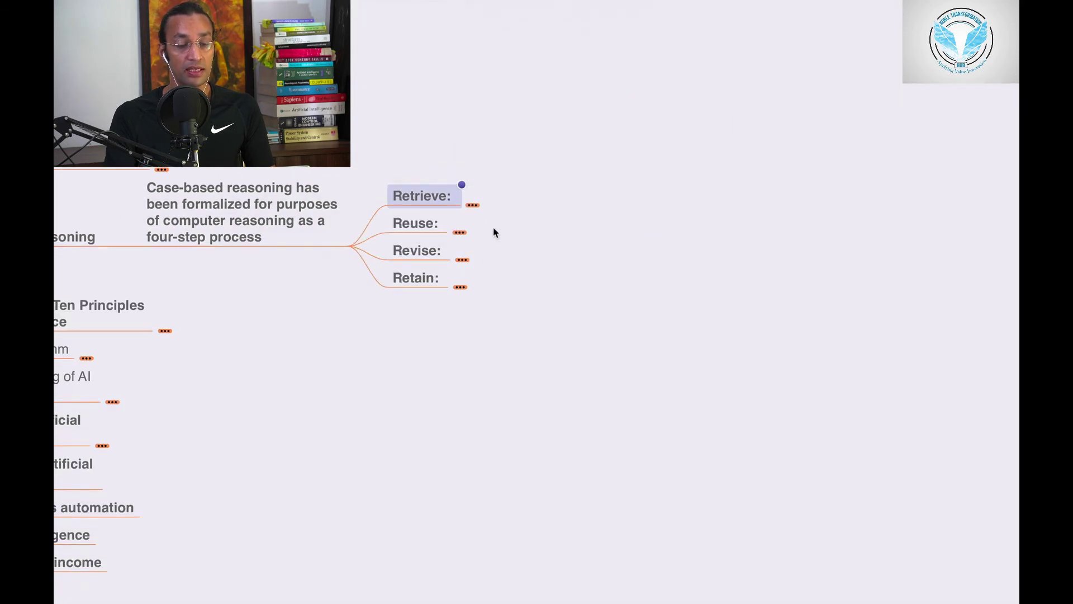
{"action": "left_click", "coordinate": [459, 233]}
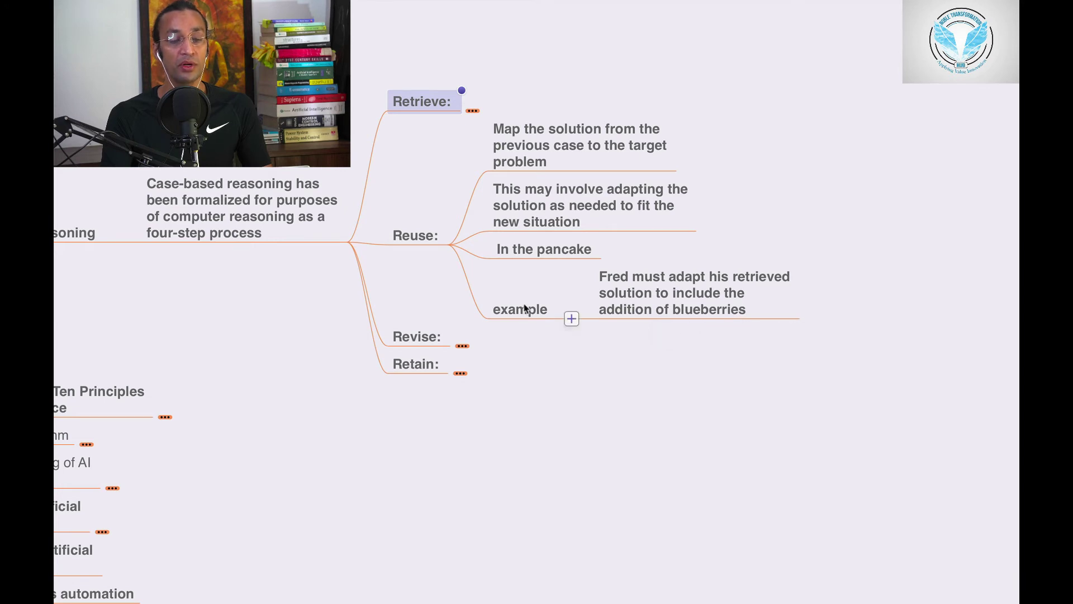
{"action": "left_click", "coordinate": [416, 236]}
{"action": "mouse_move", "coordinate": [545, 6]}
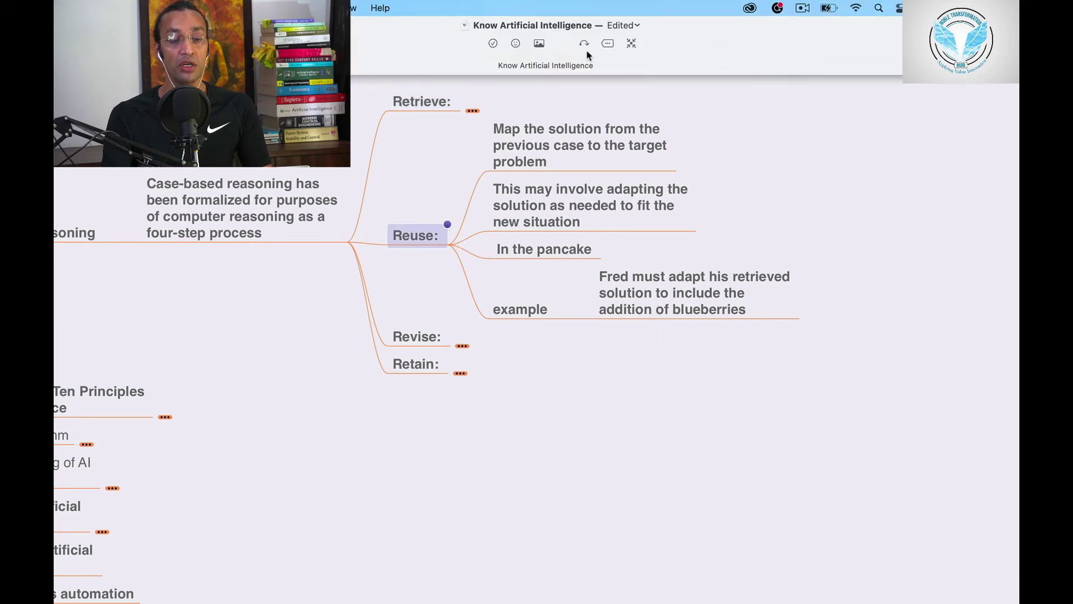
- Collapse Reuse, expand Revise, and fold the children of the 'Having mapped…' topic
{"action": "left_click", "coordinate": [608, 44]}
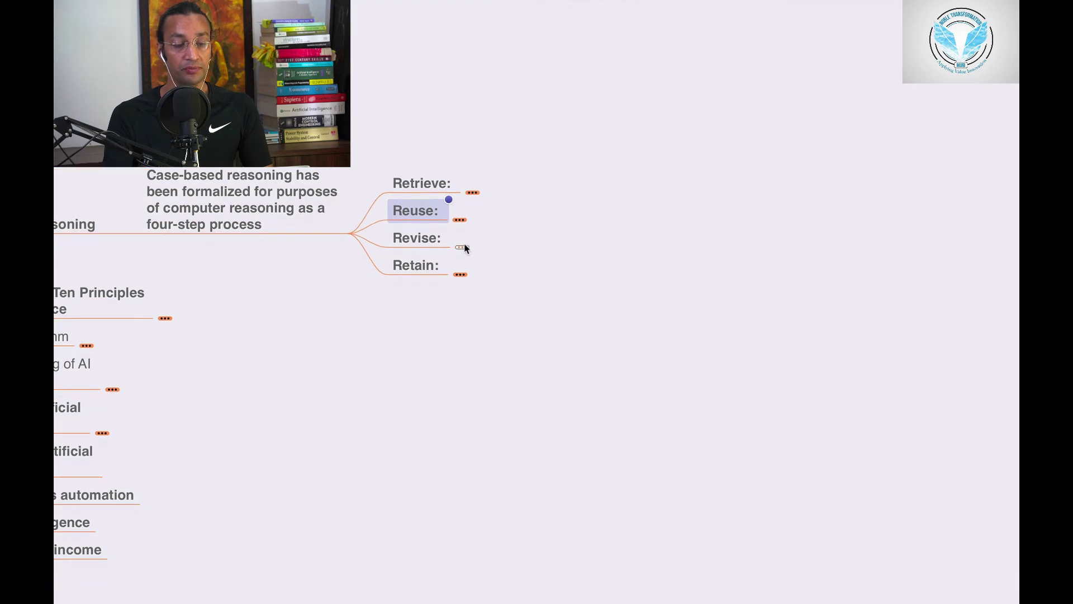
{"action": "left_click", "coordinate": [466, 248]}
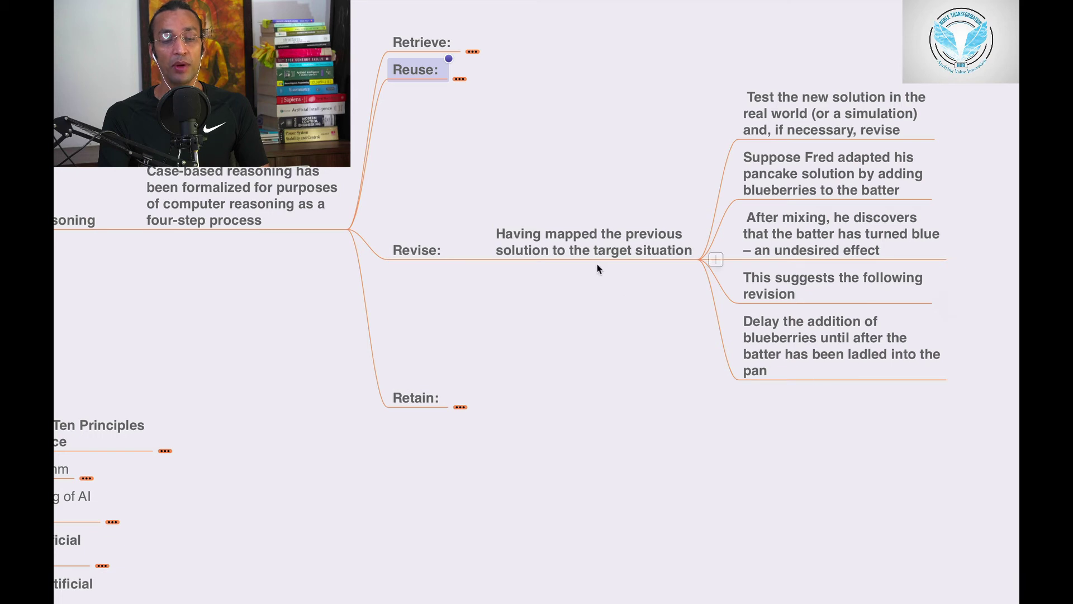
{"action": "left_click", "coordinate": [562, 251]}
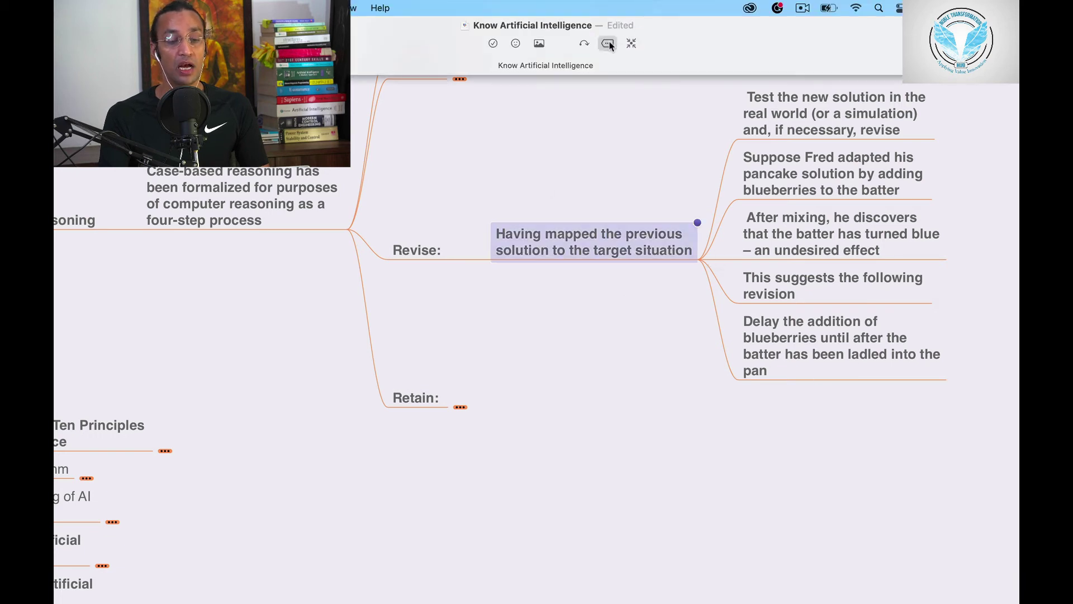
{"action": "left_click", "coordinate": [607, 44]}
{"action": "left_click", "coordinate": [439, 243]}
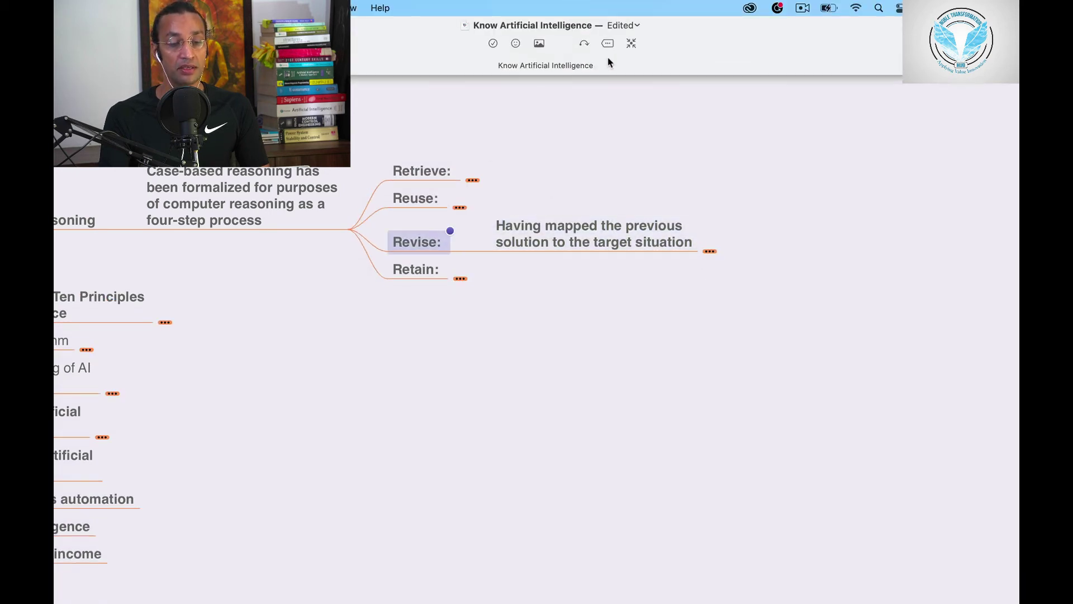
- Collapse the Revise branch and toggle the Retain step's subtopics
{"action": "left_click", "coordinate": [608, 44]}
{"action": "left_click", "coordinate": [462, 277]}
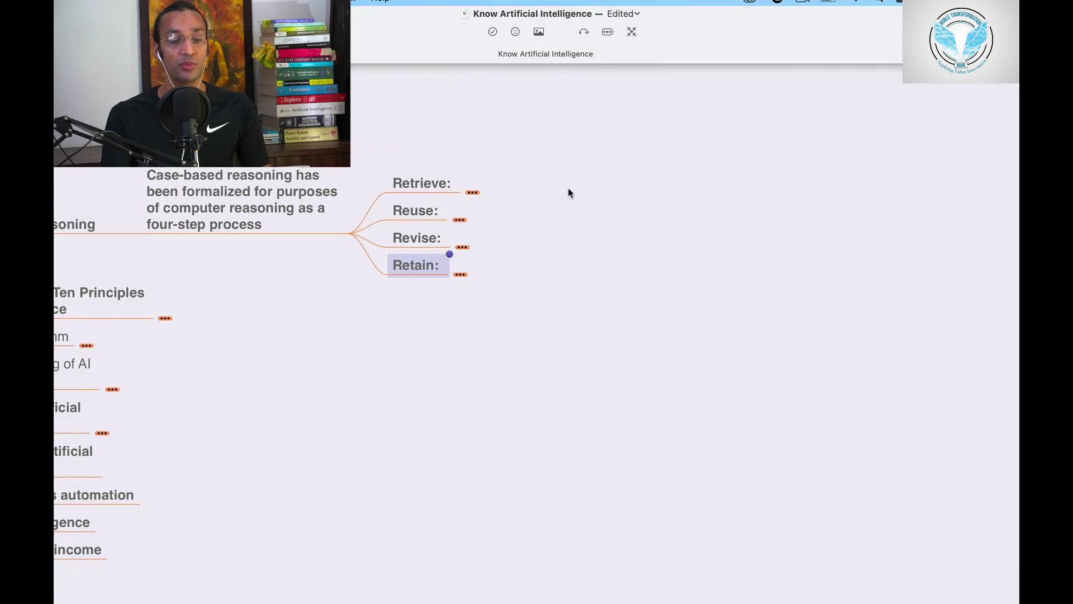
{"action": "scroll", "coordinate": [515, 587], "scroll_direction": "left", "scroll_amount": 5}
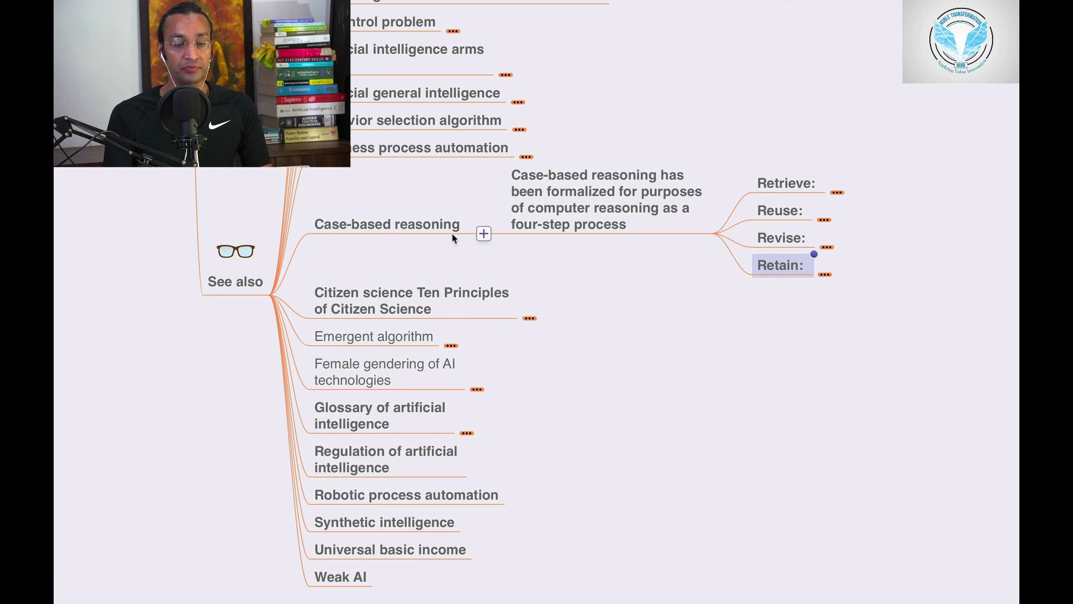
- Select Case-based reasoning and fold away its four steps
{"action": "left_click", "coordinate": [452, 235]}
{"action": "mouse_move", "coordinate": [607, 7]}
{"action": "left_click", "coordinate": [611, 44]}
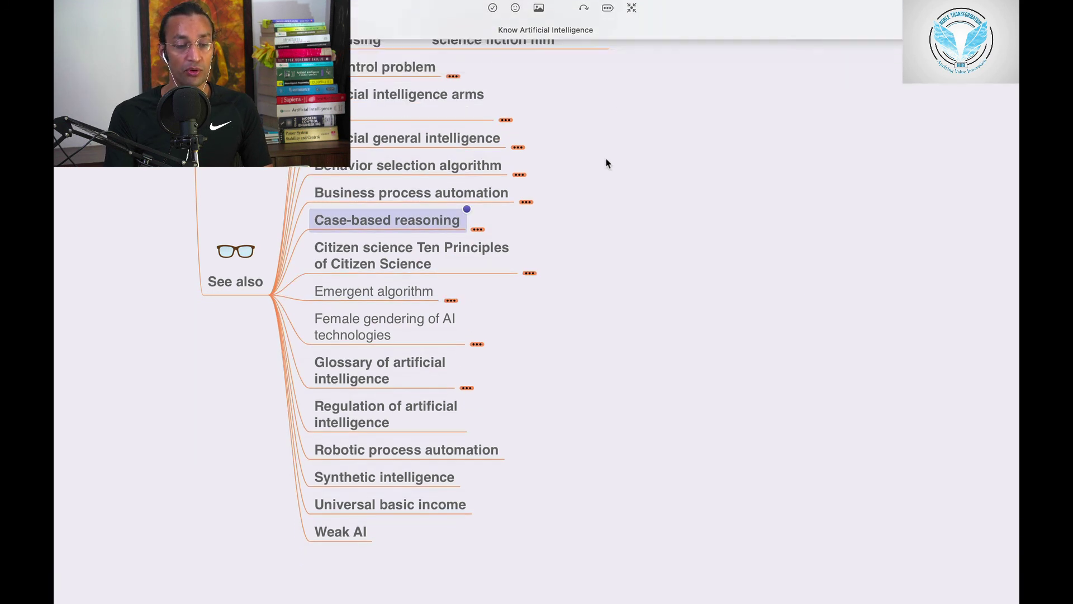